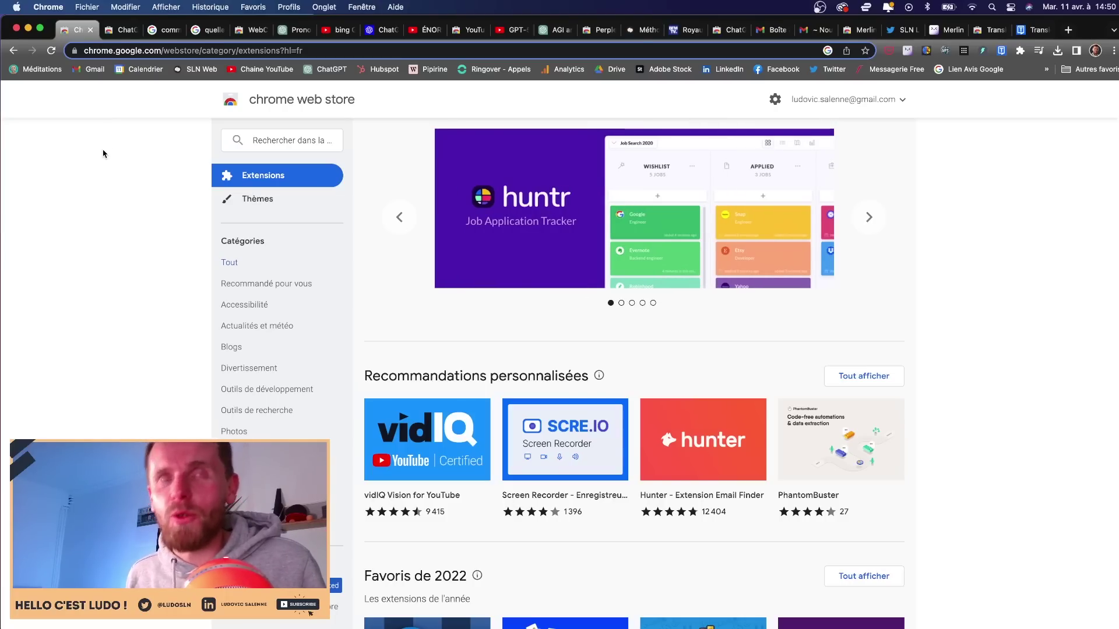
# Open the ChatGPT for Google store page and set the model in the extension's chat popup to GPT-4.
pyautogui.click(123, 30)
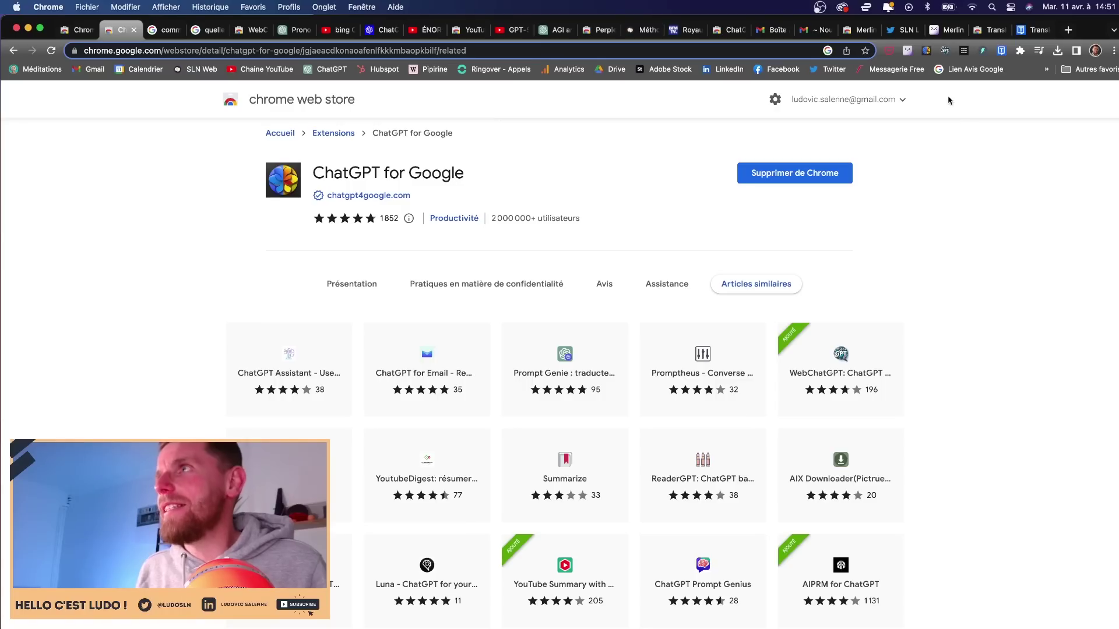
pyautogui.click(927, 51)
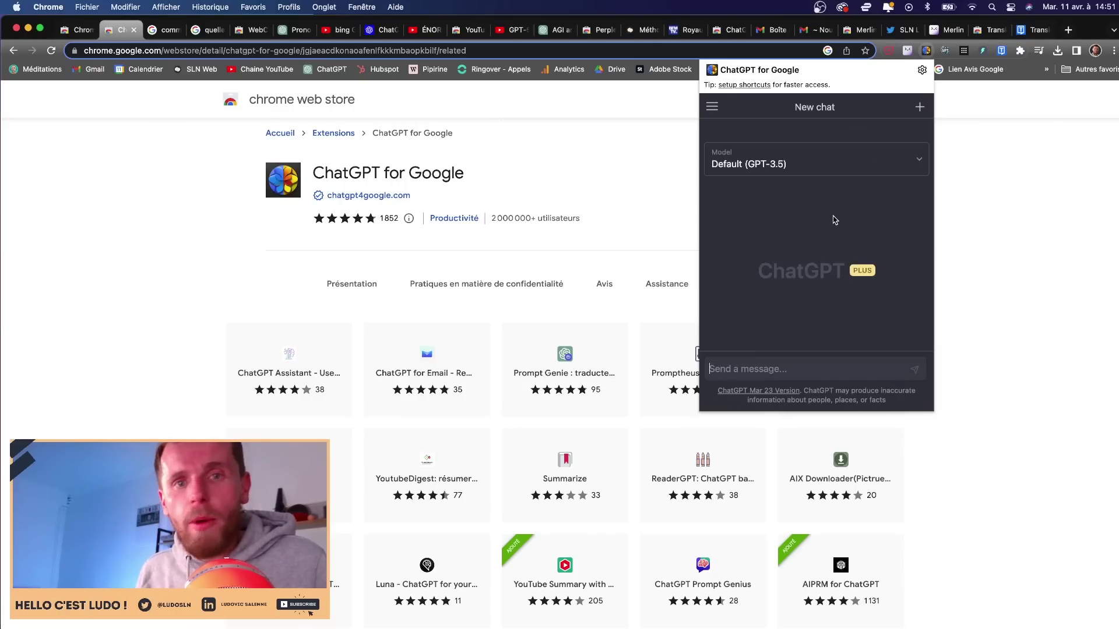
pyautogui.click(824, 168)
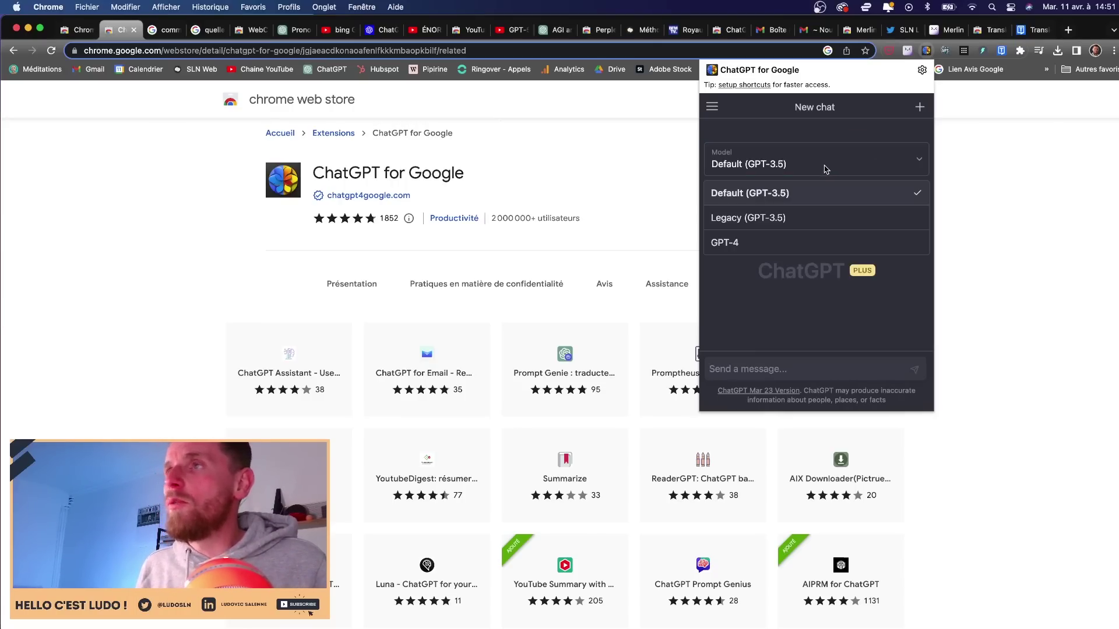
pyautogui.click(817, 242)
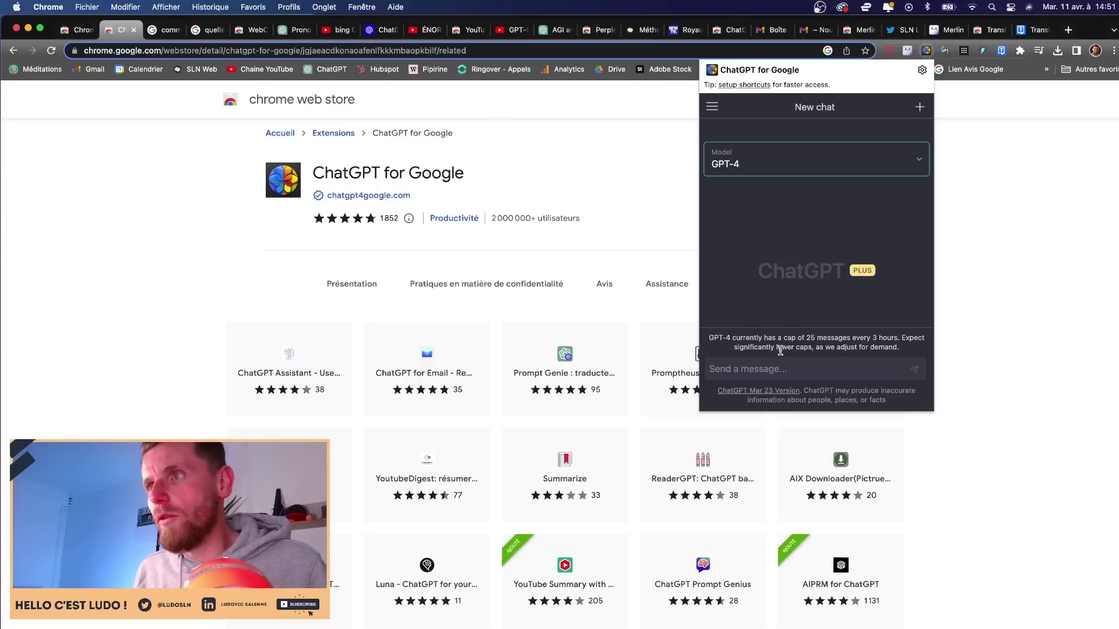
pyautogui.click(784, 368)
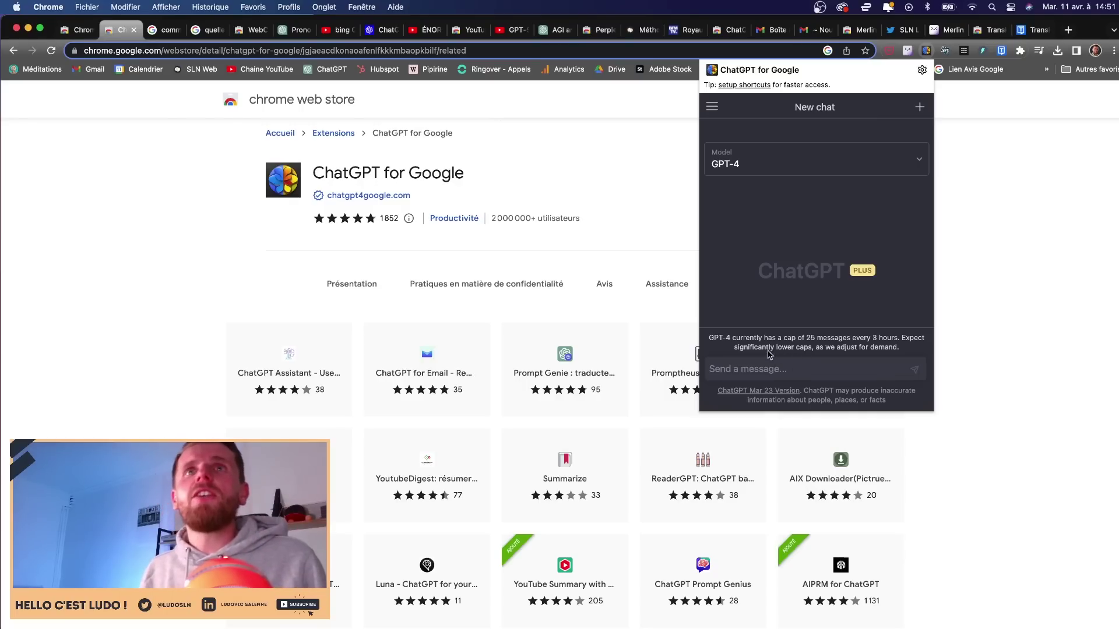
pyautogui.click(148, 200)
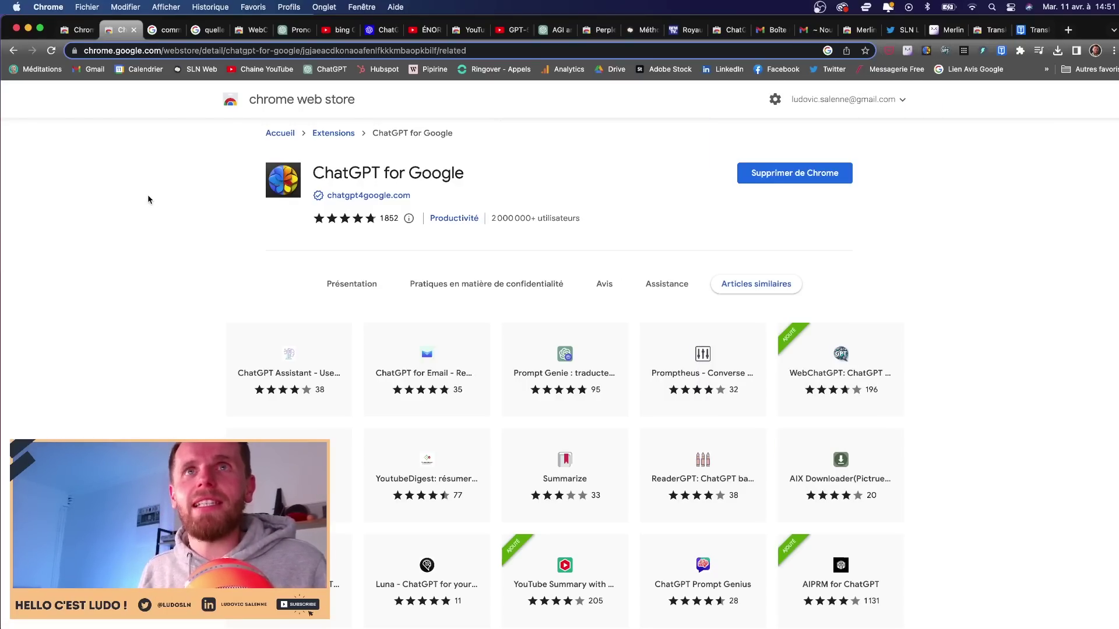
# Examine the ChatGPT answer beside the Google results for "comment faire un noeud de cravate".
pyautogui.click(163, 30)
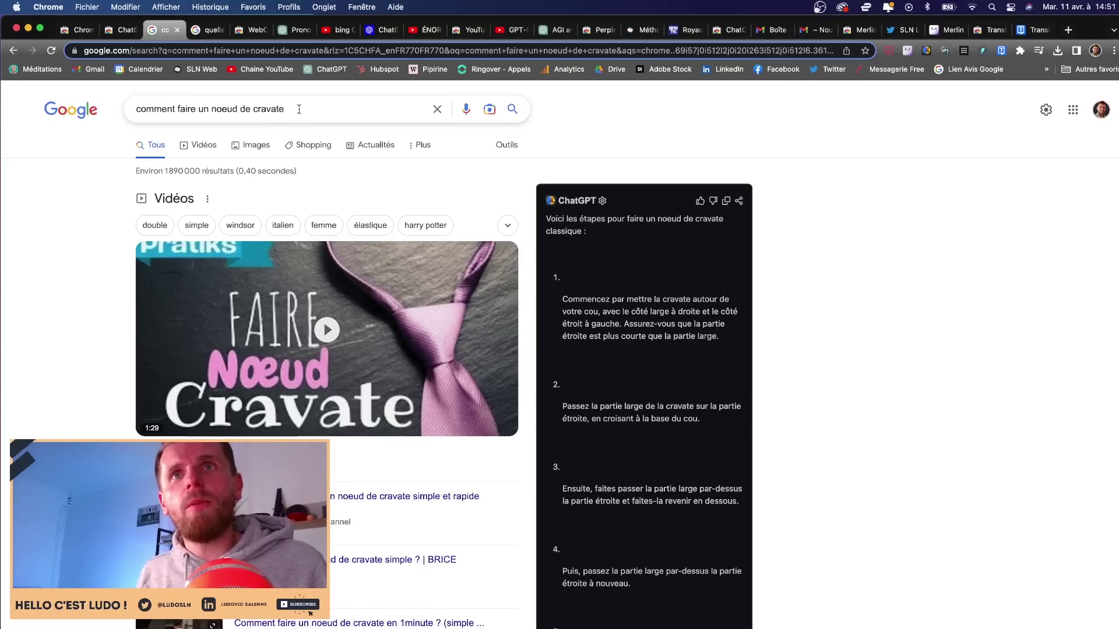
pyautogui.moveTo(299, 109); pyautogui.dragTo(93, 146)
pyautogui.click(95, 177)
pyautogui.scroll(-3, 95, 177)
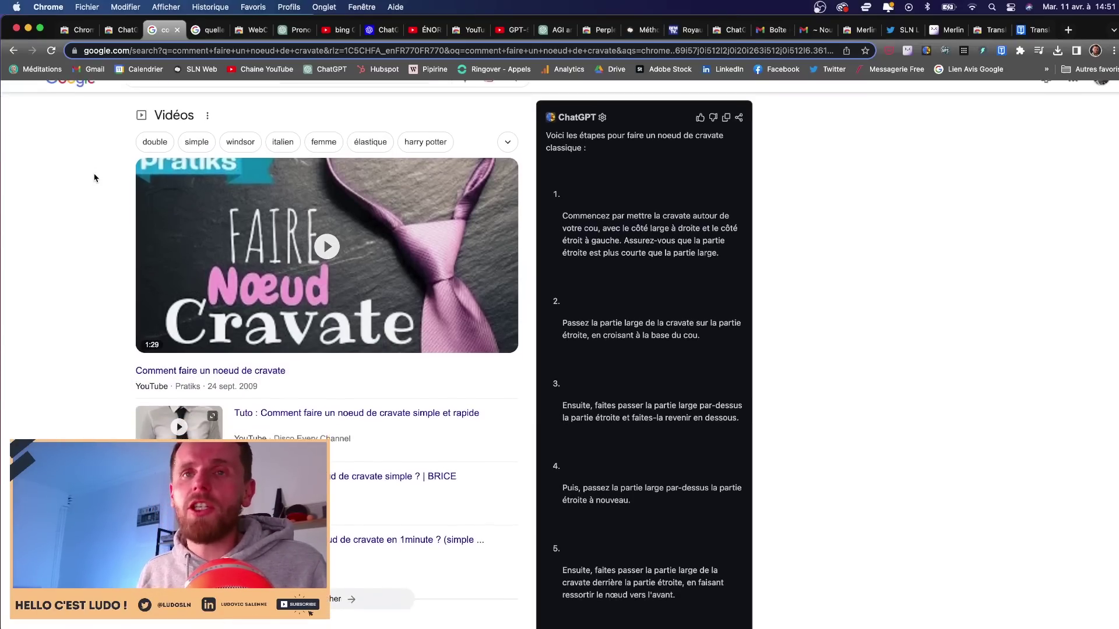
pyautogui.scroll(2, 95, 178)
pyautogui.scroll(-10, 94, 179)
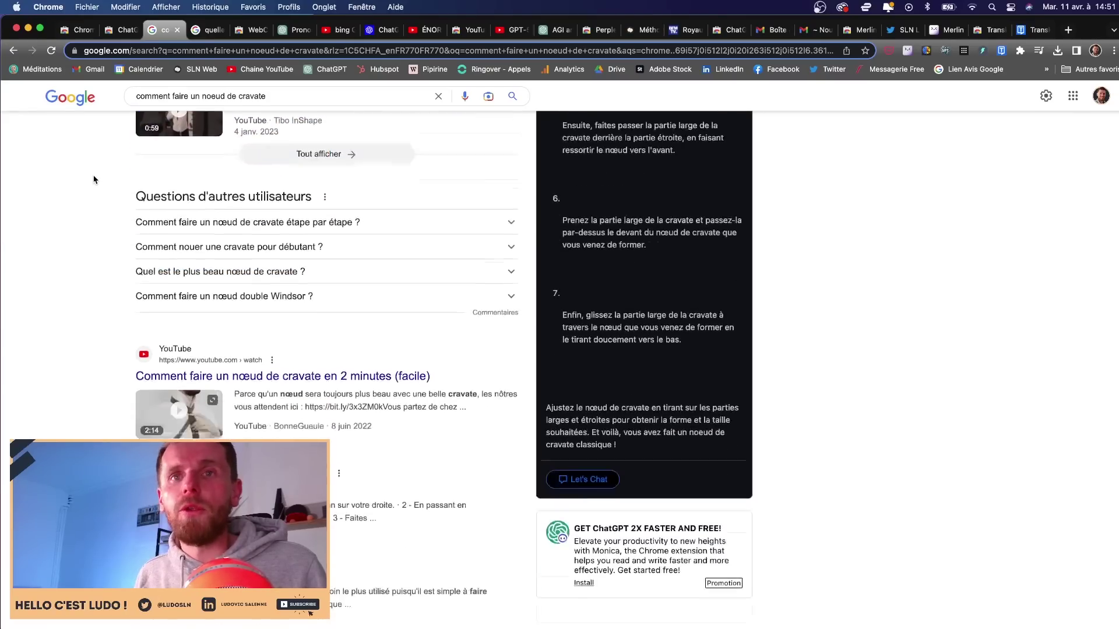
pyautogui.scroll(-5, 93, 179)
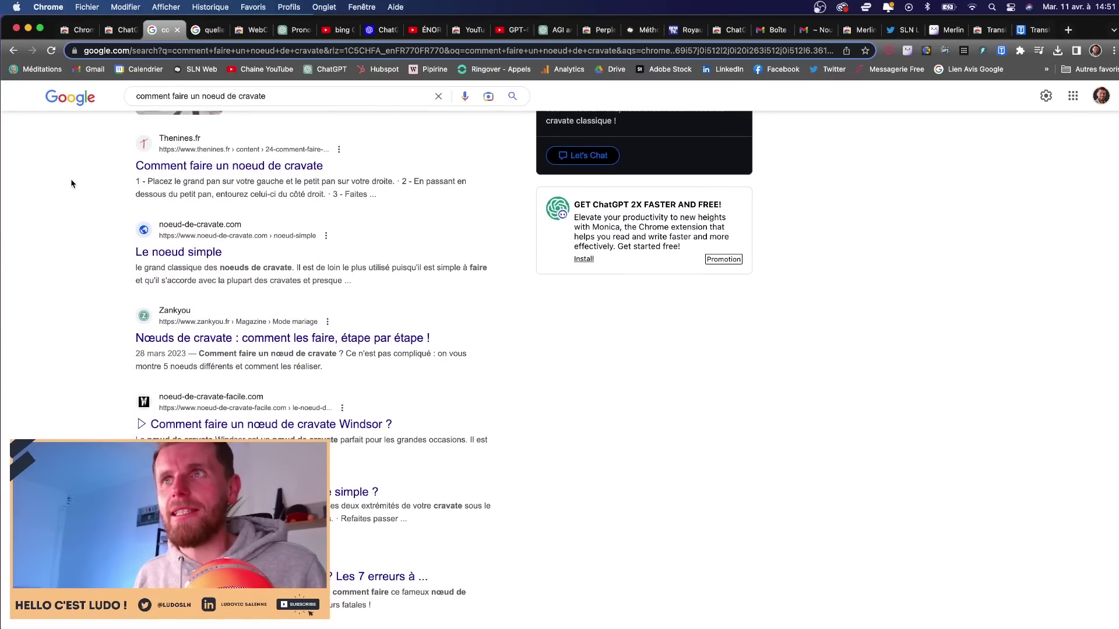
pyautogui.scroll(15, 72, 182)
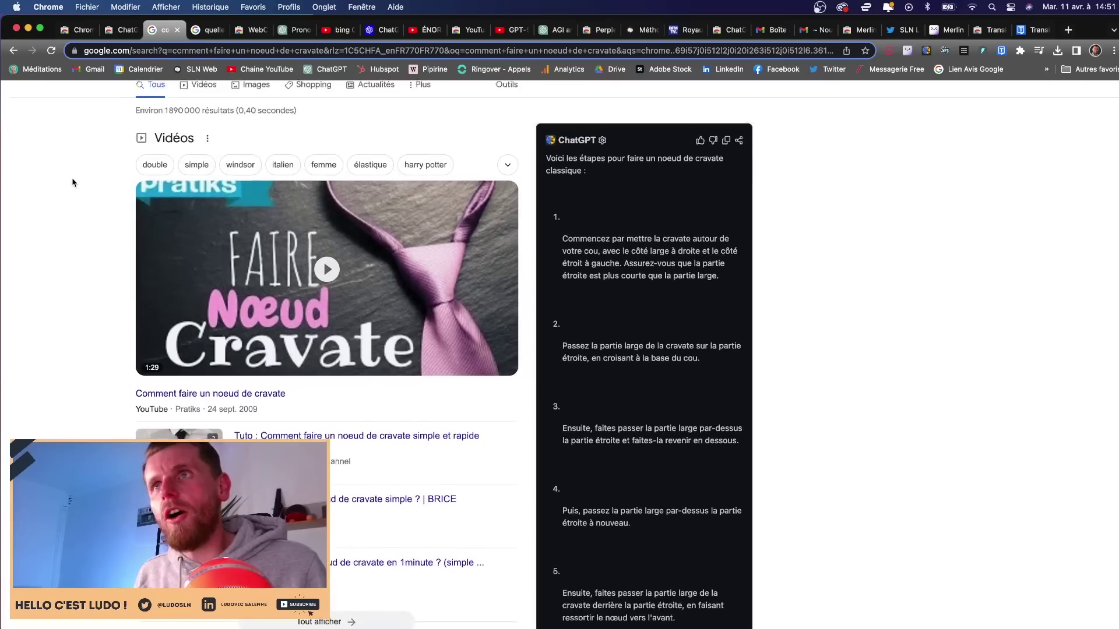
pyautogui.scroll(2, 73, 182)
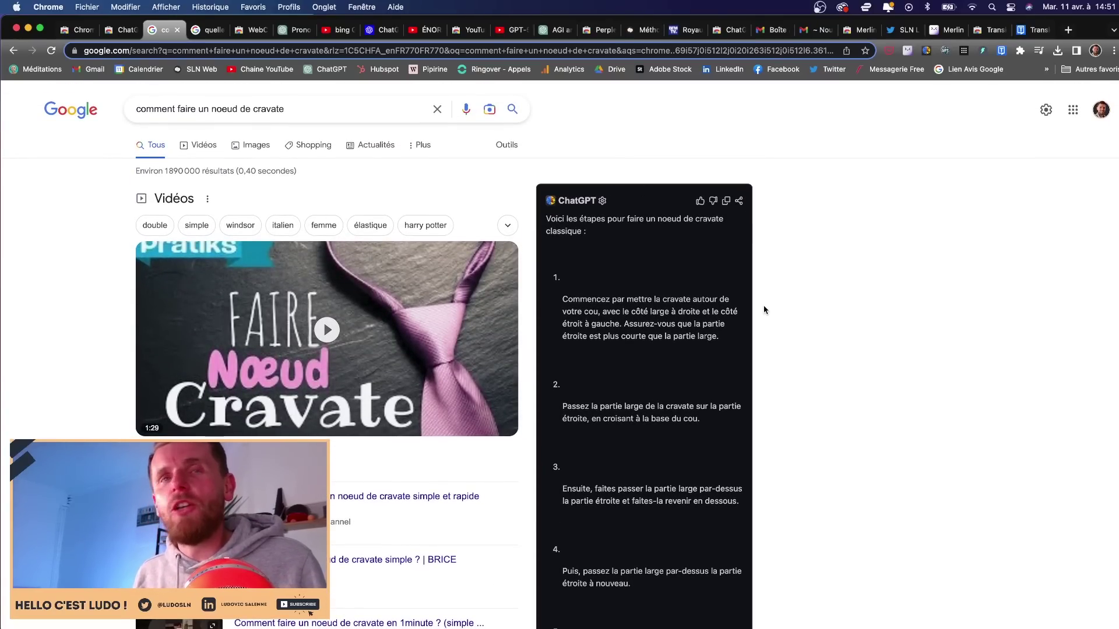
pyautogui.scroll(-5, 765, 309)
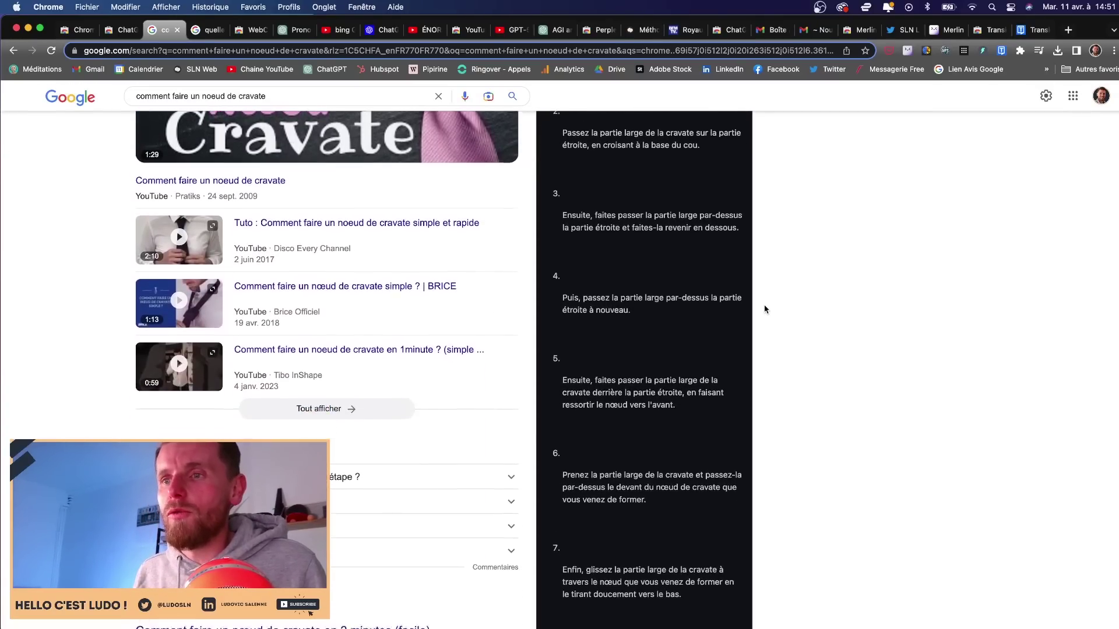
pyautogui.scroll(-2, 765, 309)
pyautogui.scroll(7, 765, 309)
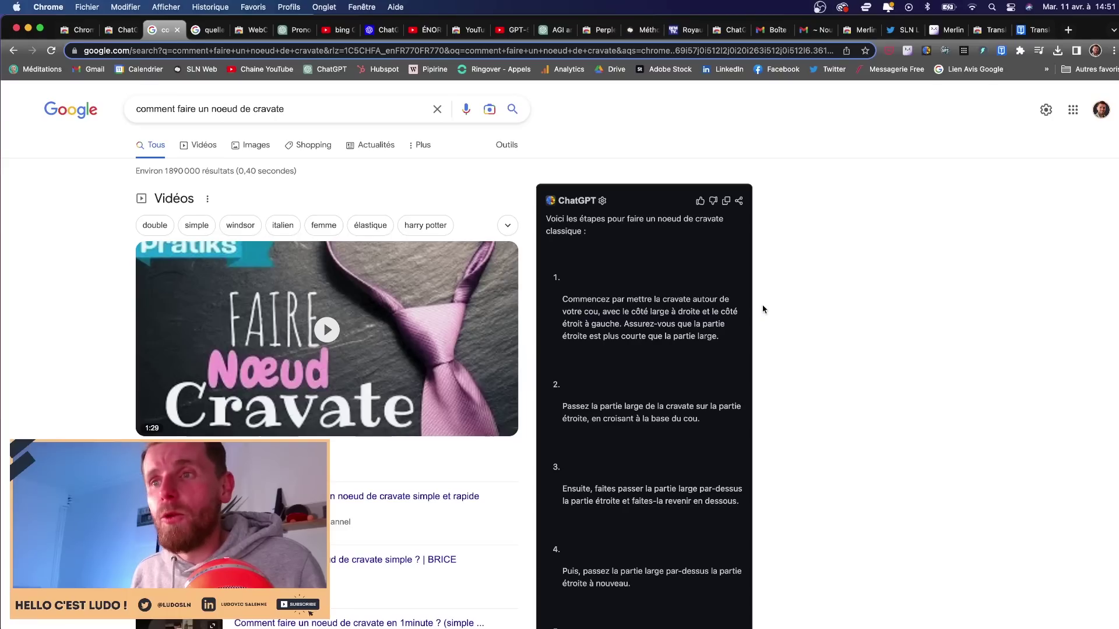
pyautogui.scroll(-1, 765, 309)
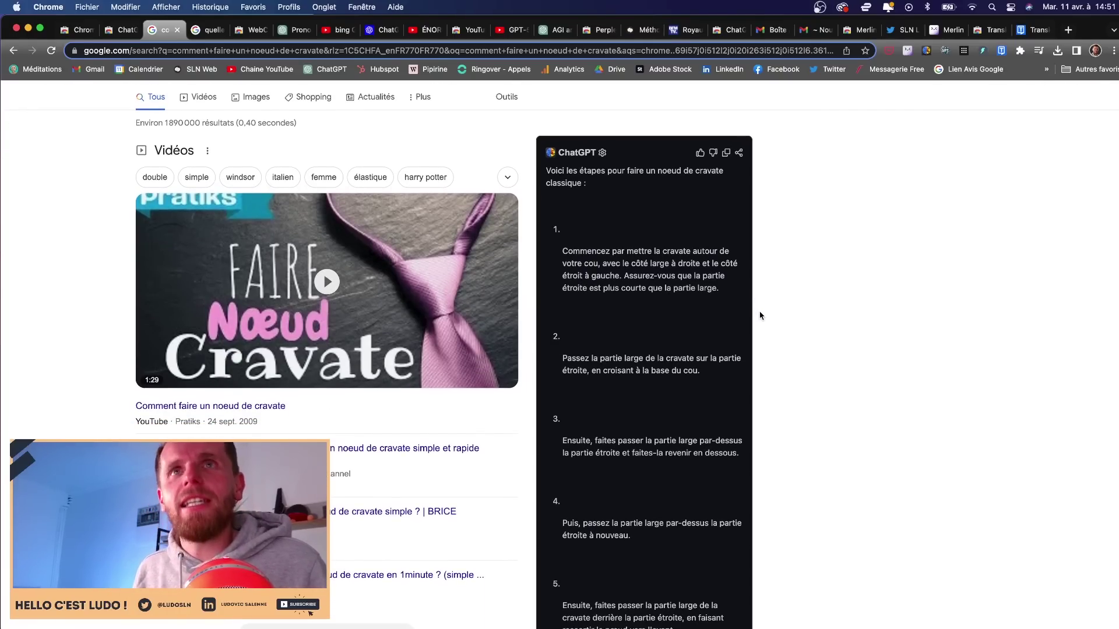
# Compare the Google results for "quelle est la meilleure recette de fondue savoyarde" with the ChatGPT answer beside them.
pyautogui.click(198, 31)
pyautogui.scroll(5, 93, 175)
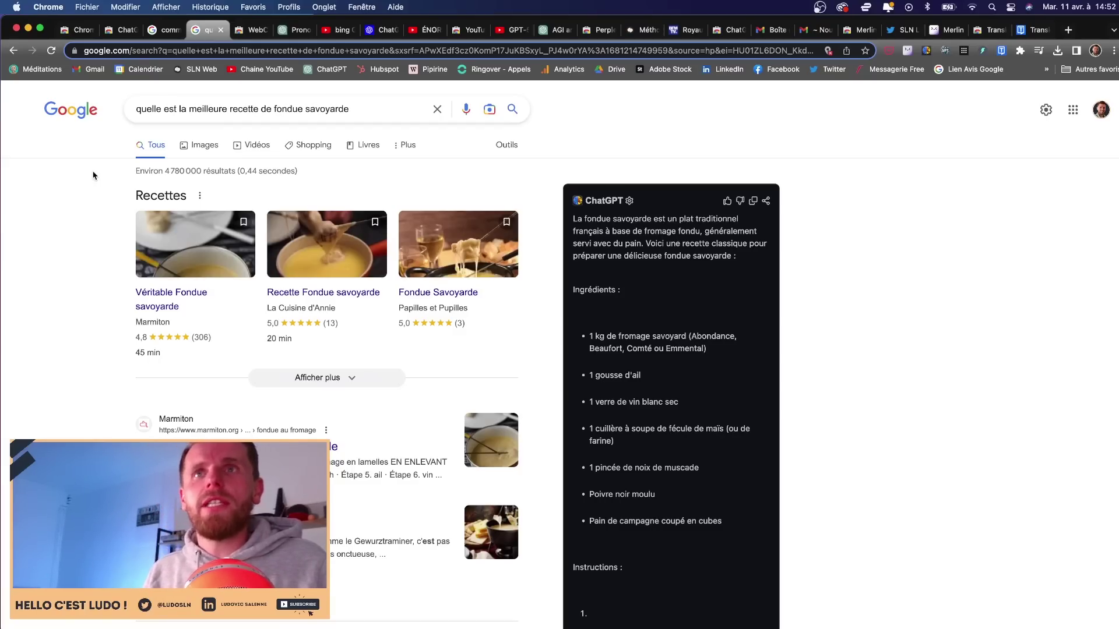
pyautogui.scroll(-3, 93, 175)
pyautogui.scroll(3, 75, 180)
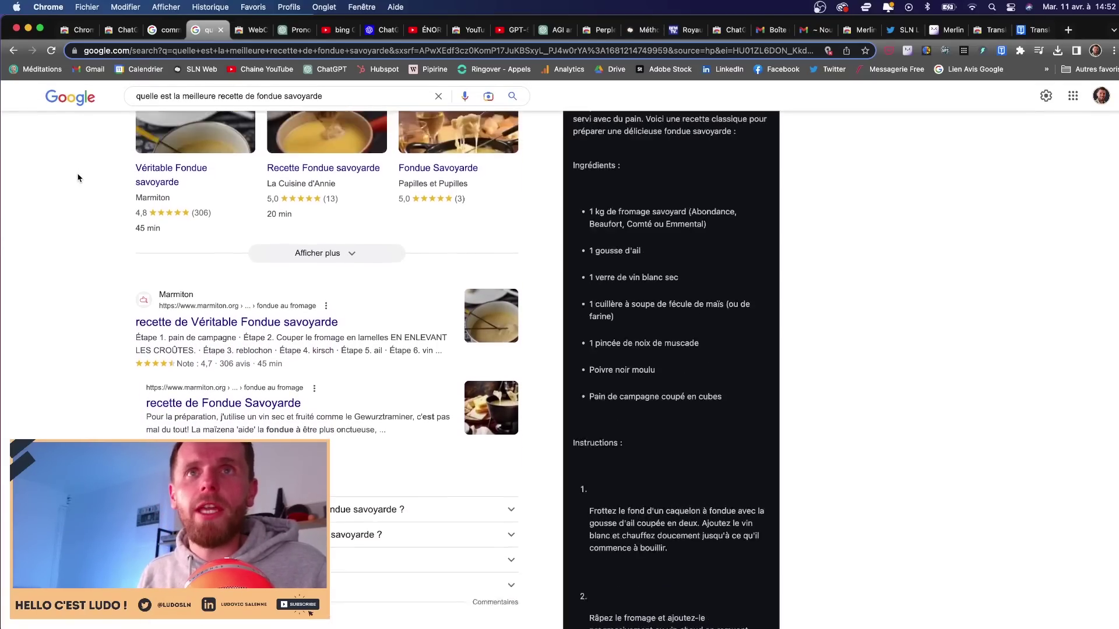
pyautogui.scroll(-6, 32, 244)
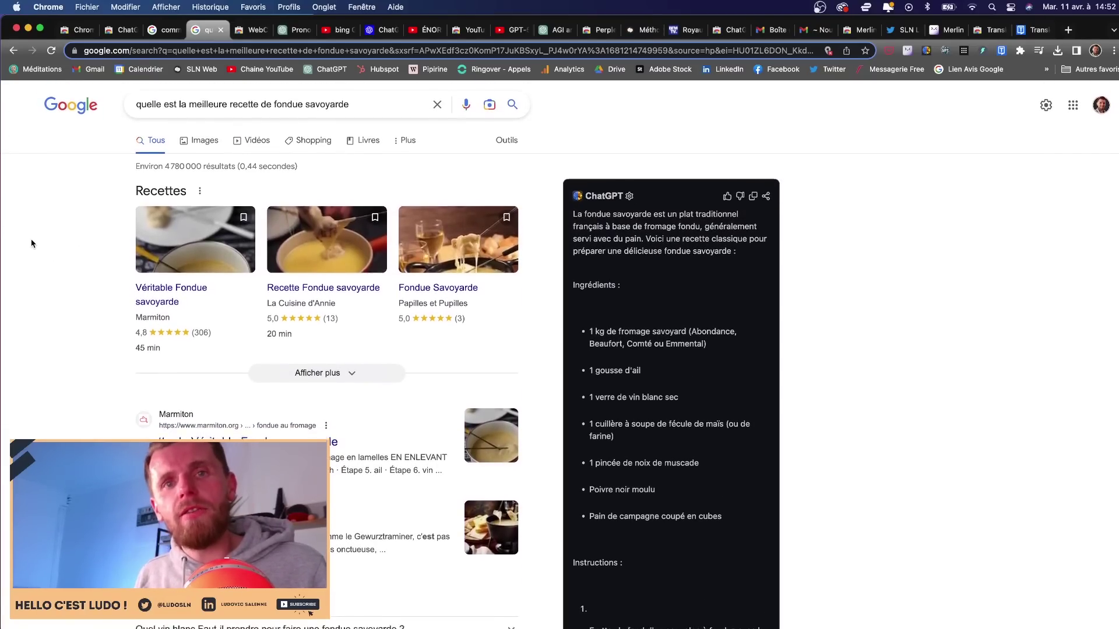
pyautogui.scroll(6, 31, 241)
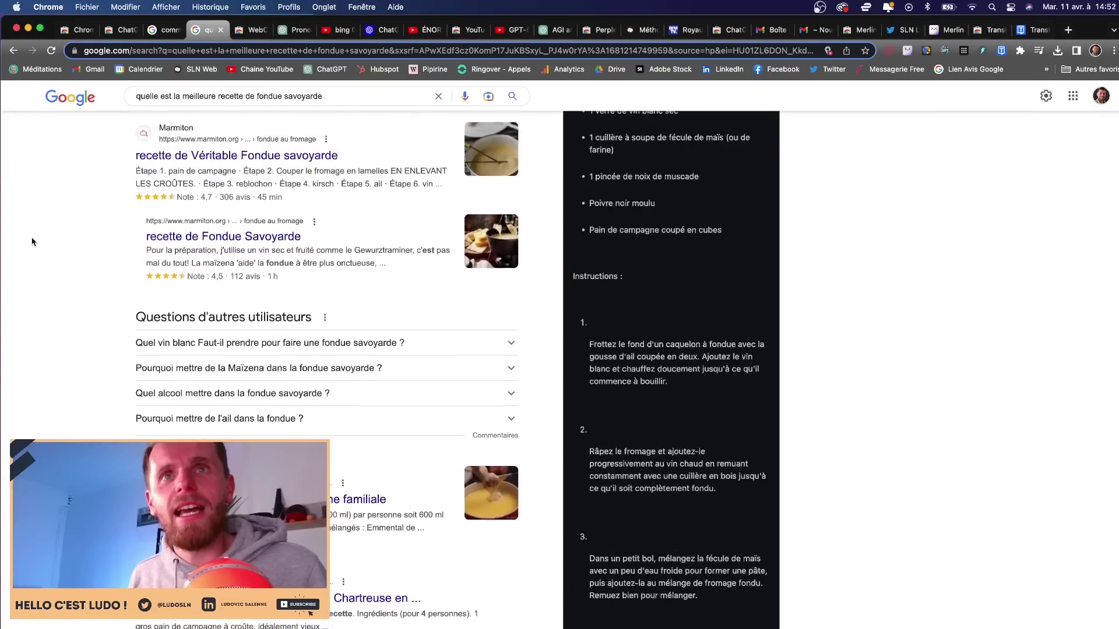
pyautogui.scroll(-4, 32, 241)
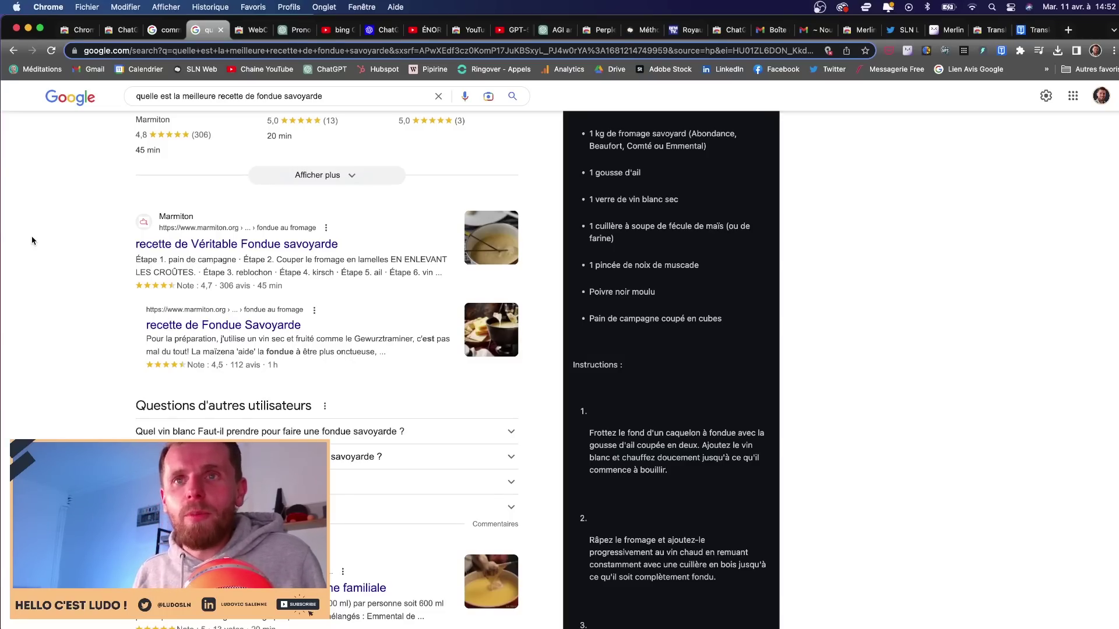
pyautogui.scroll(5, 32, 240)
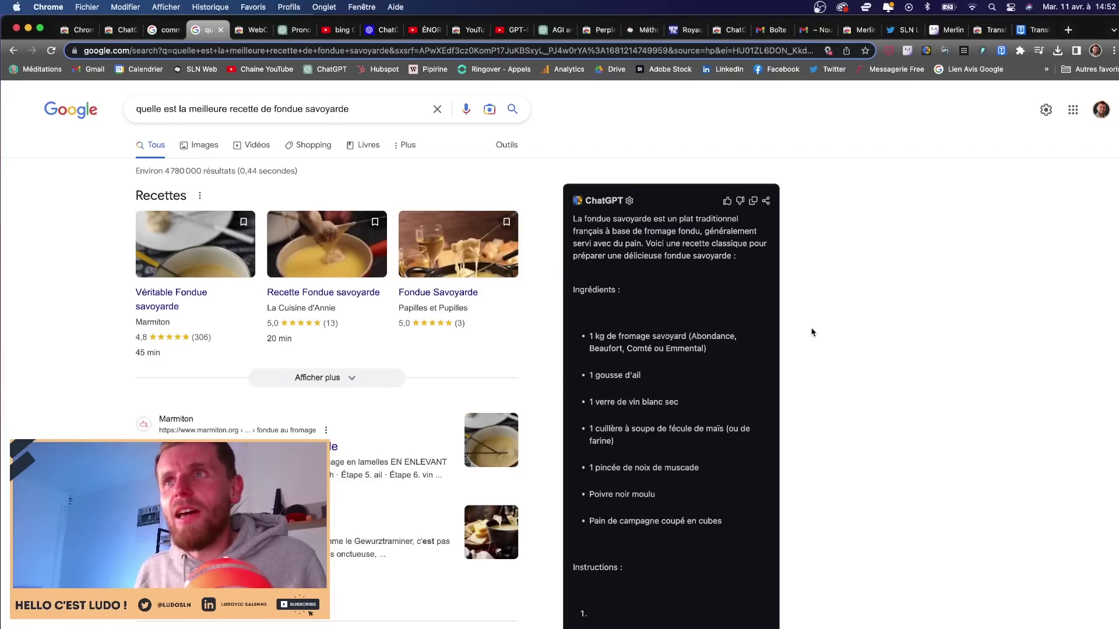
# Read the ingredients list and the preparation instructions in ChatGPT's fondue savoyarde answer.
pyautogui.scroll(-2, 760, 336)
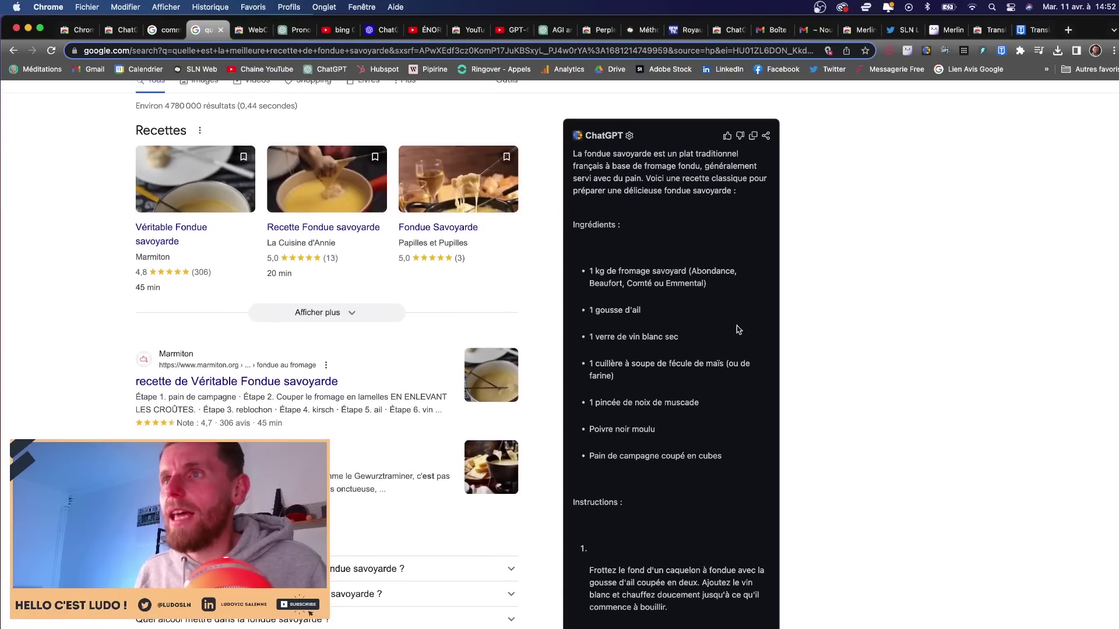
pyautogui.moveTo(573, 224); pyautogui.dragTo(749, 478)
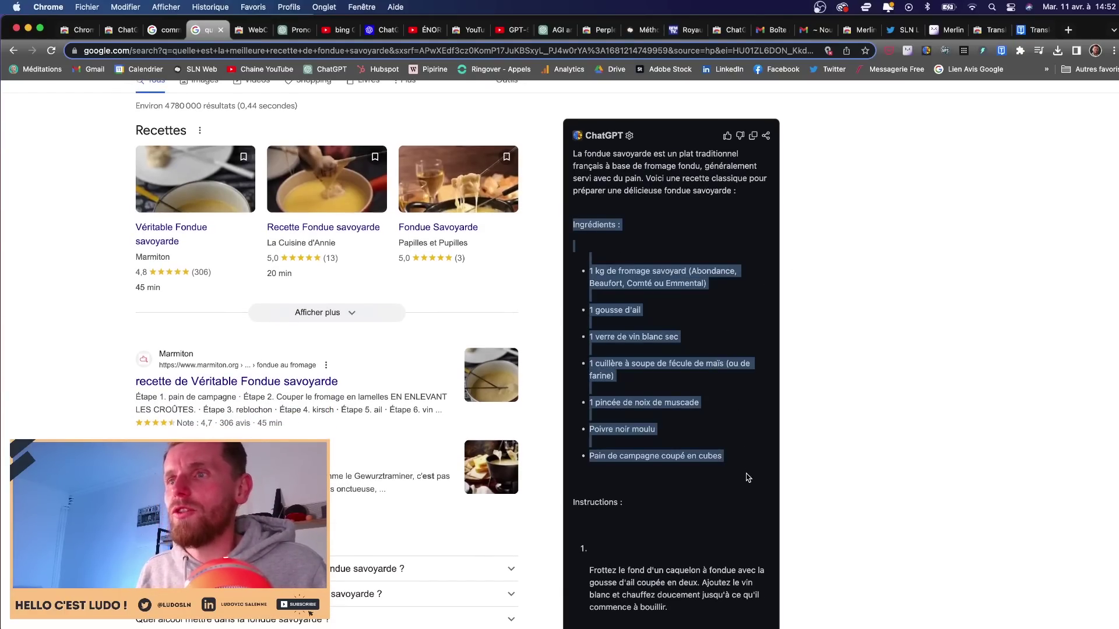
pyautogui.scroll(-5, 750, 475)
pyautogui.scroll(-5, 728, 405)
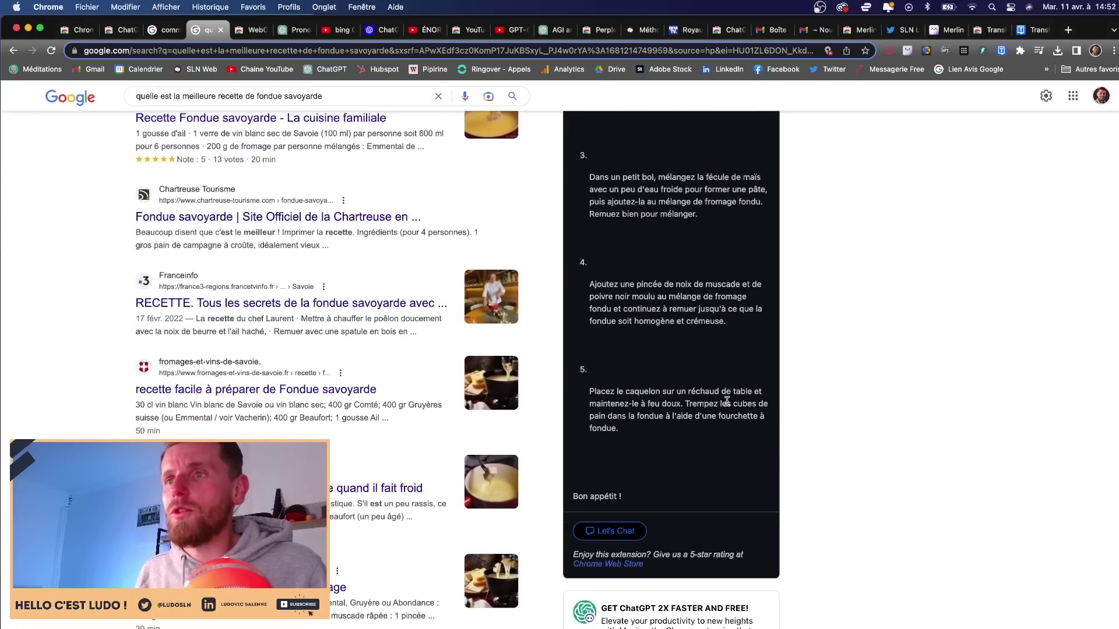
pyautogui.scroll(4, 728, 402)
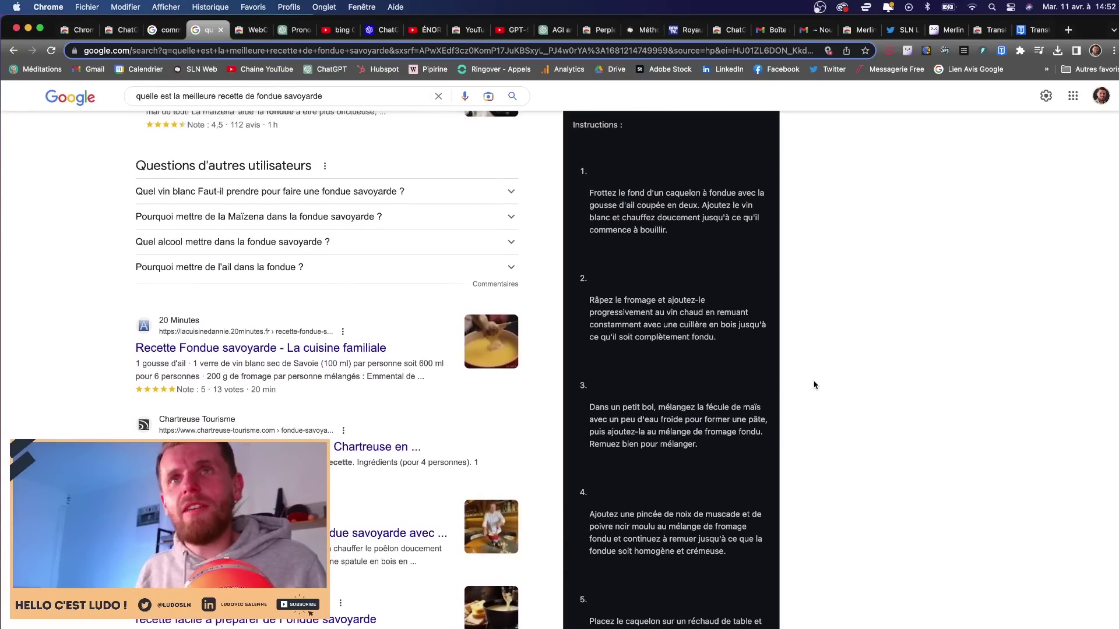
pyautogui.scroll(10, 89, 233)
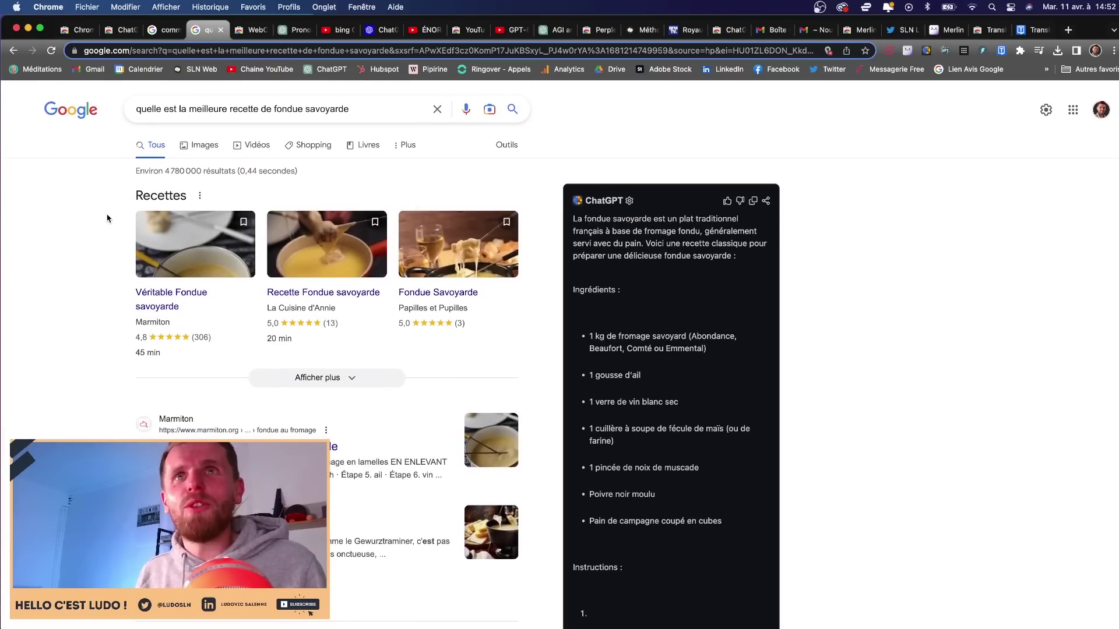
# View the WebChatGPT extension's store page and review the Ligue des Champions 2023 prompt drafted in the new ChatGPT chat.
pyautogui.click(240, 32)
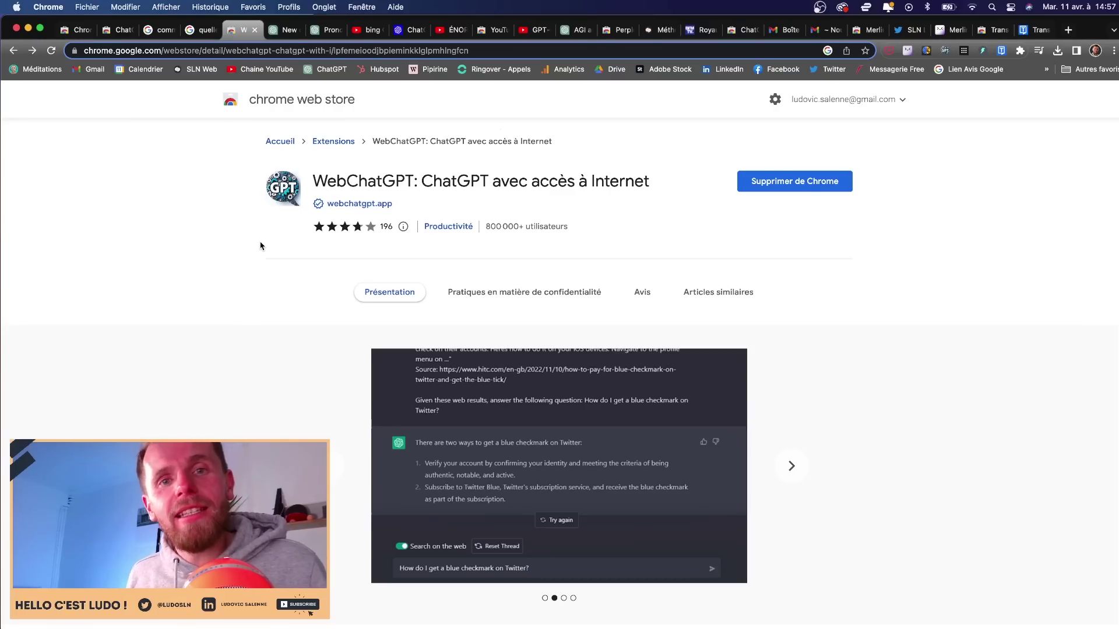
pyautogui.click(286, 29)
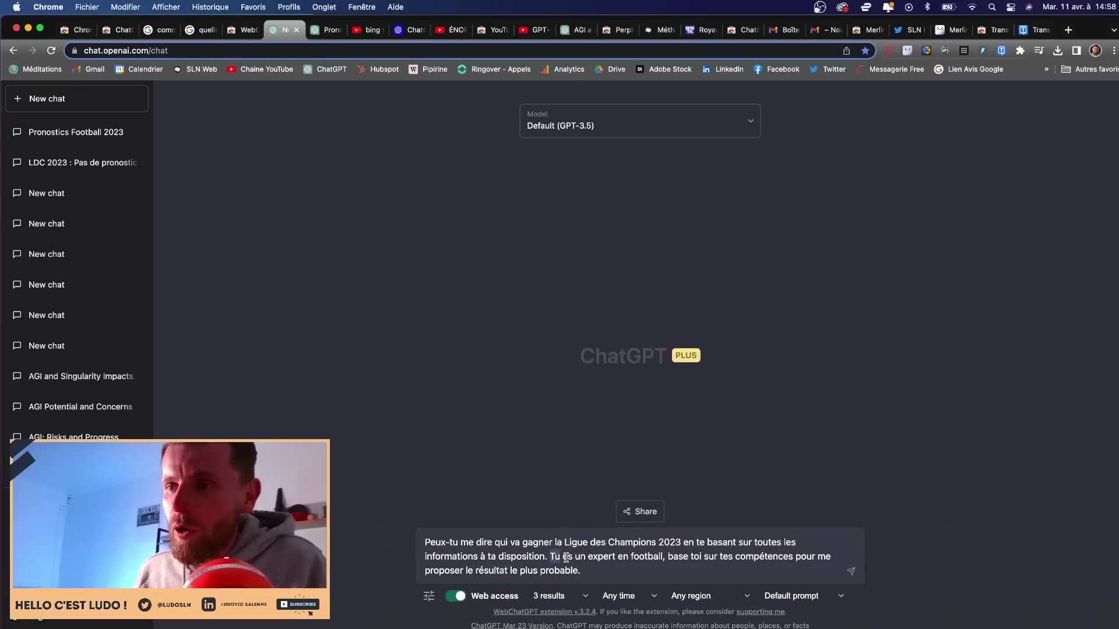
pyautogui.moveTo(549, 556); pyautogui.dragTo(671, 560)
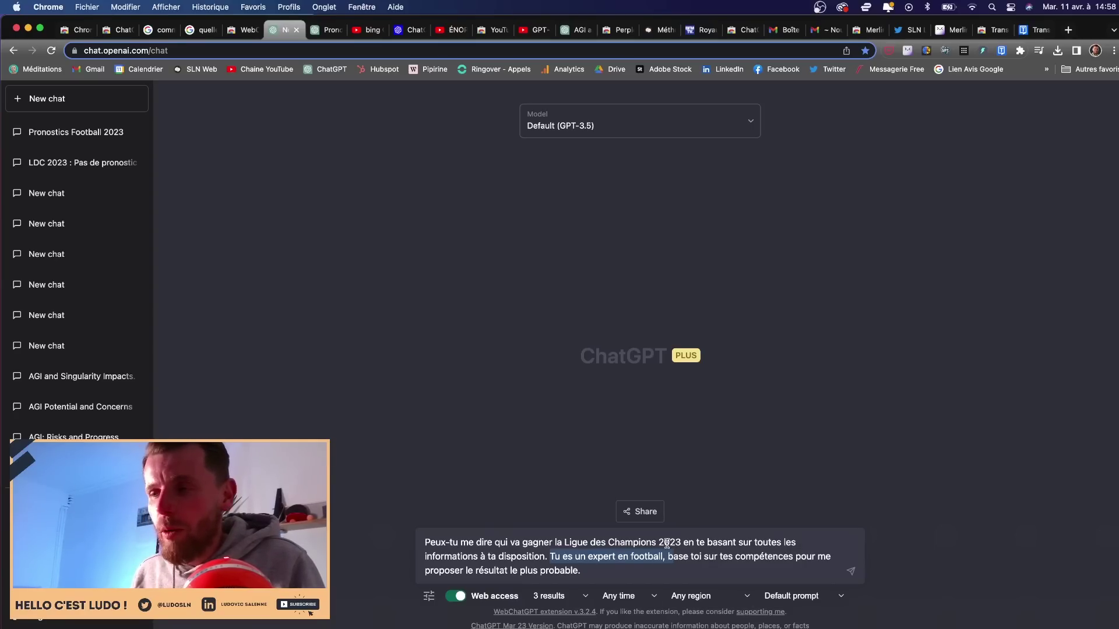
pyautogui.moveTo(752, 540); pyautogui.dragTo(540, 554)
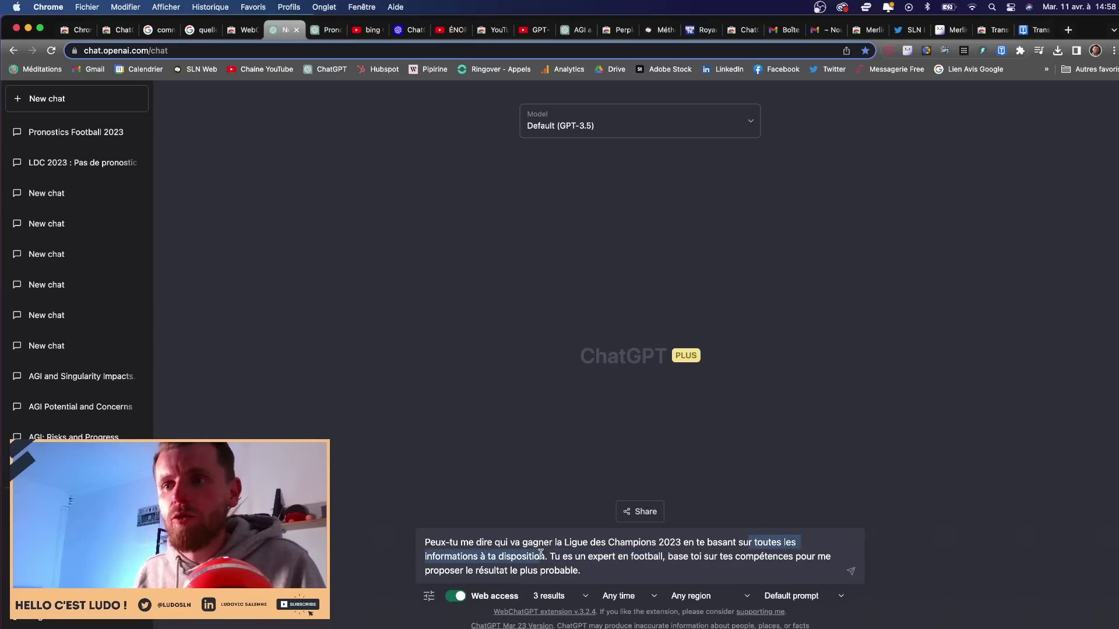
# Open the existing Ligue des Champions prediction chat and examine its web search results and the GPT-4 answer citing them.
pyautogui.click(333, 32)
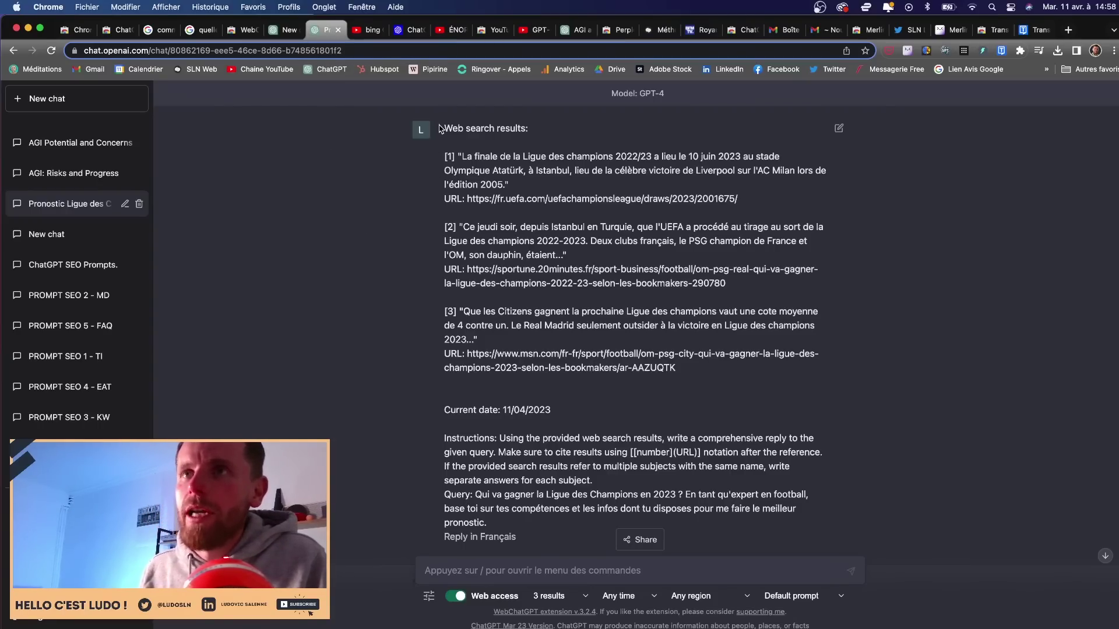
pyautogui.moveTo(441, 127); pyautogui.dragTo(741, 432)
pyautogui.scroll(-3, 742, 426)
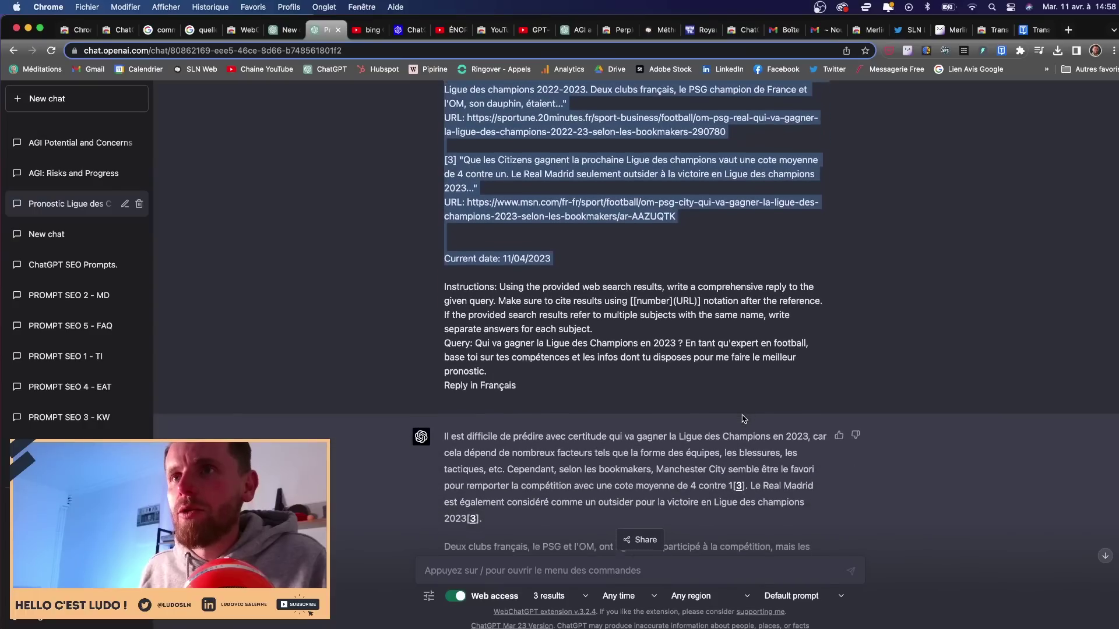
pyautogui.click(660, 372)
pyautogui.scroll(-3, 588, 332)
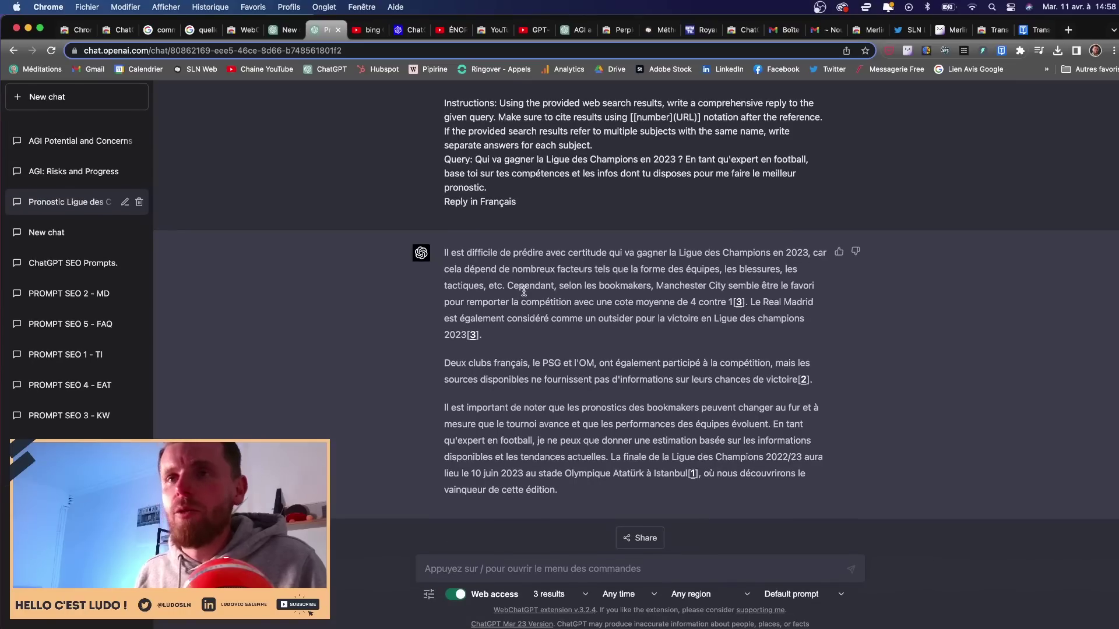
pyautogui.moveTo(444, 253); pyautogui.dragTo(826, 258)
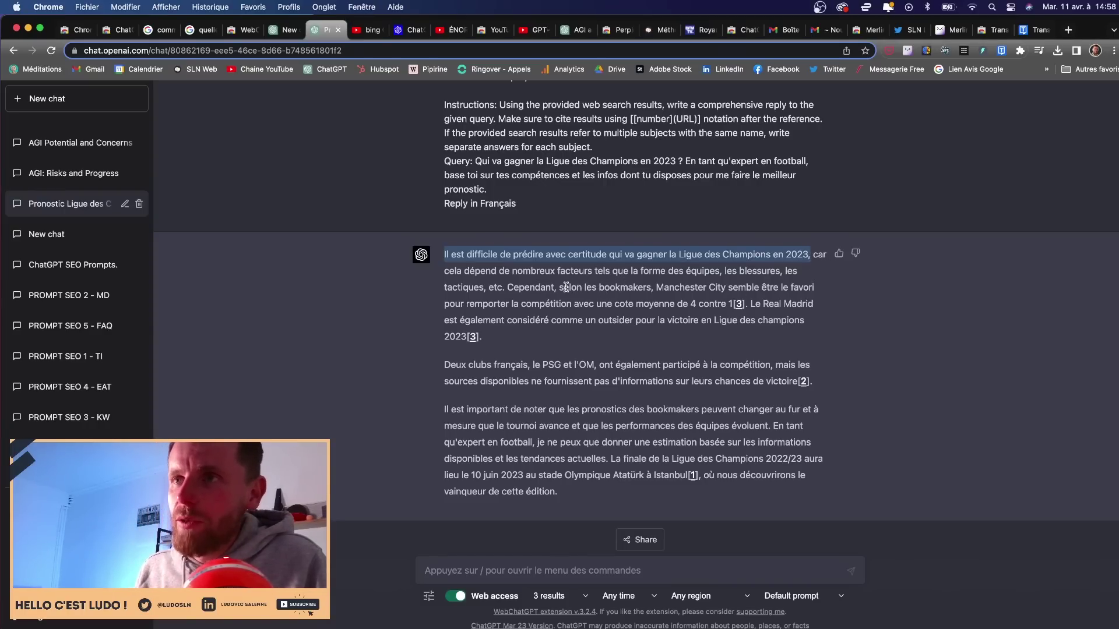
pyautogui.moveTo(559, 287); pyautogui.dragTo(715, 287)
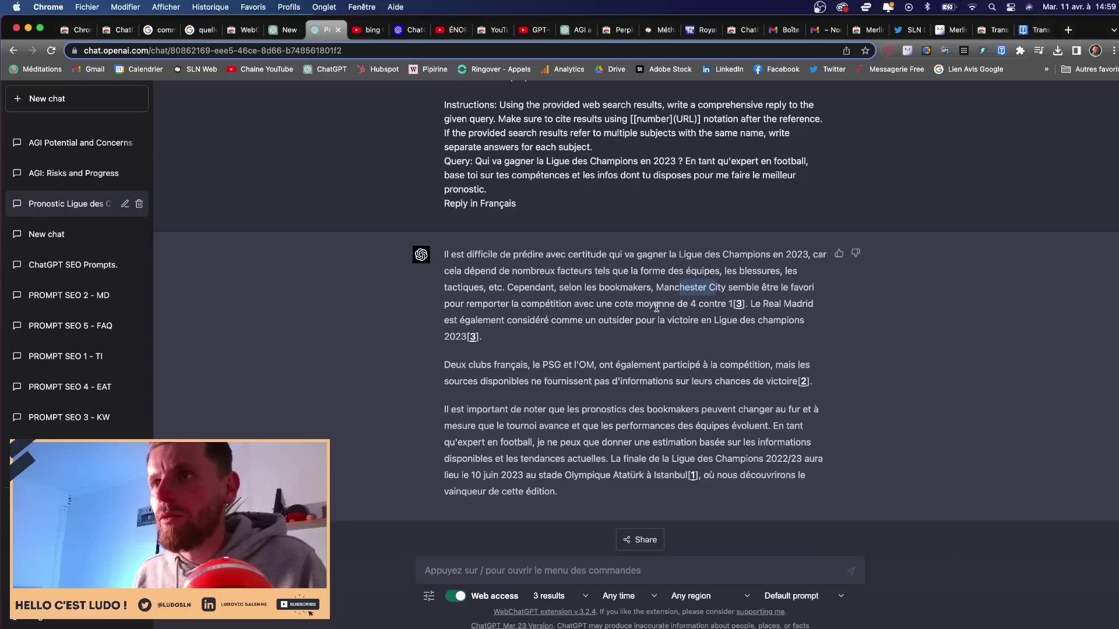
# Check the third source cited in the Ligue des Champions prediction and read the answer's closing sentence about the 2022/23 final.
pyautogui.click(738, 304)
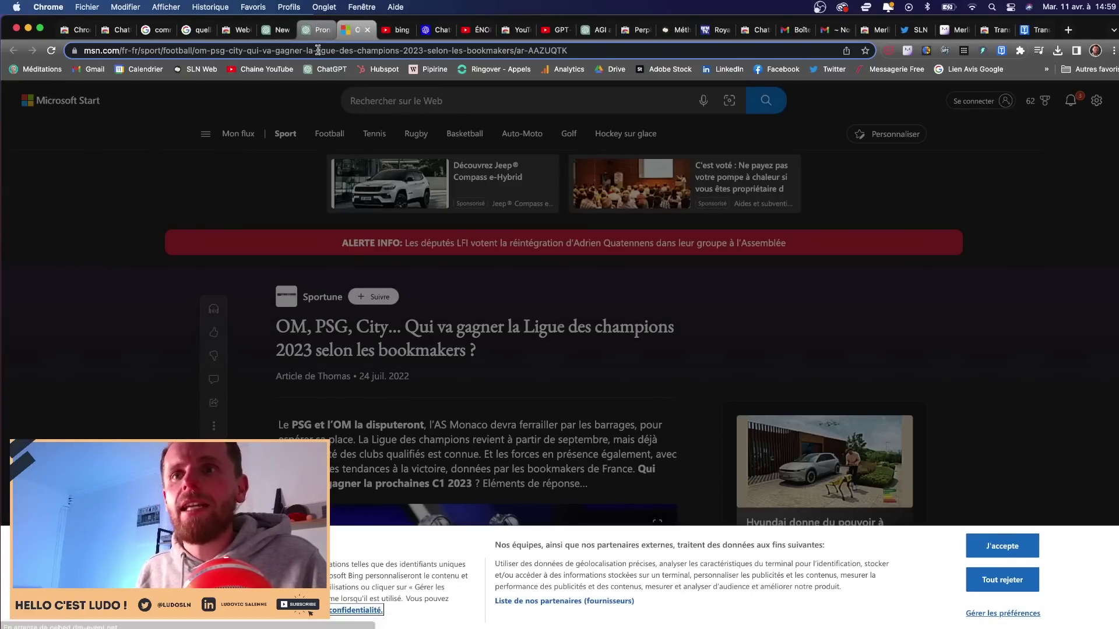
pyautogui.click(316, 30)
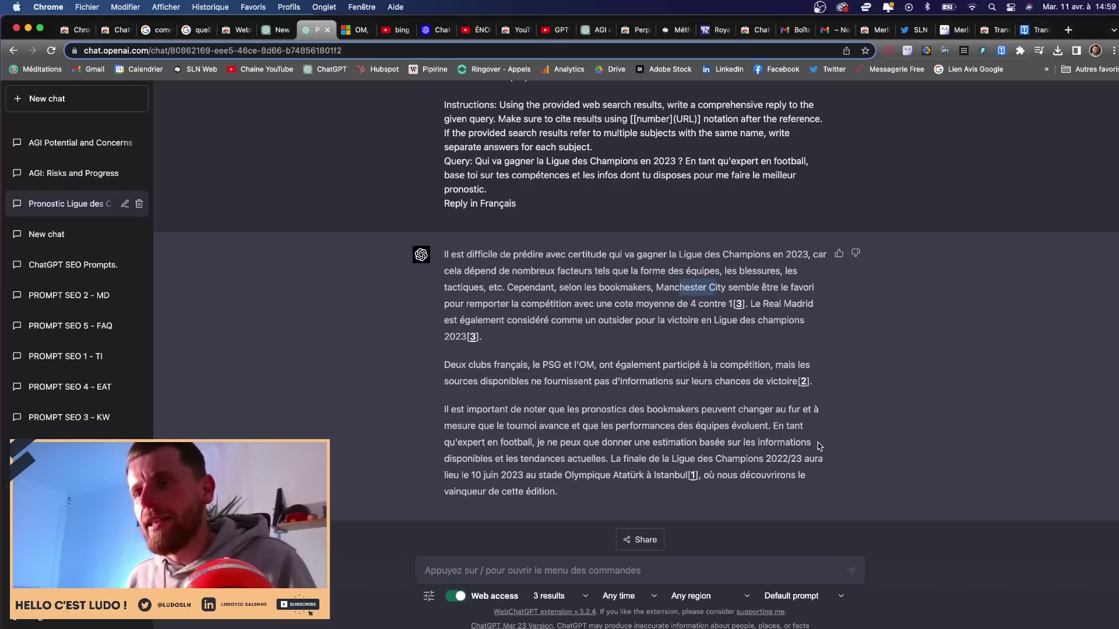
pyautogui.moveTo(611, 458); pyautogui.dragTo(630, 475)
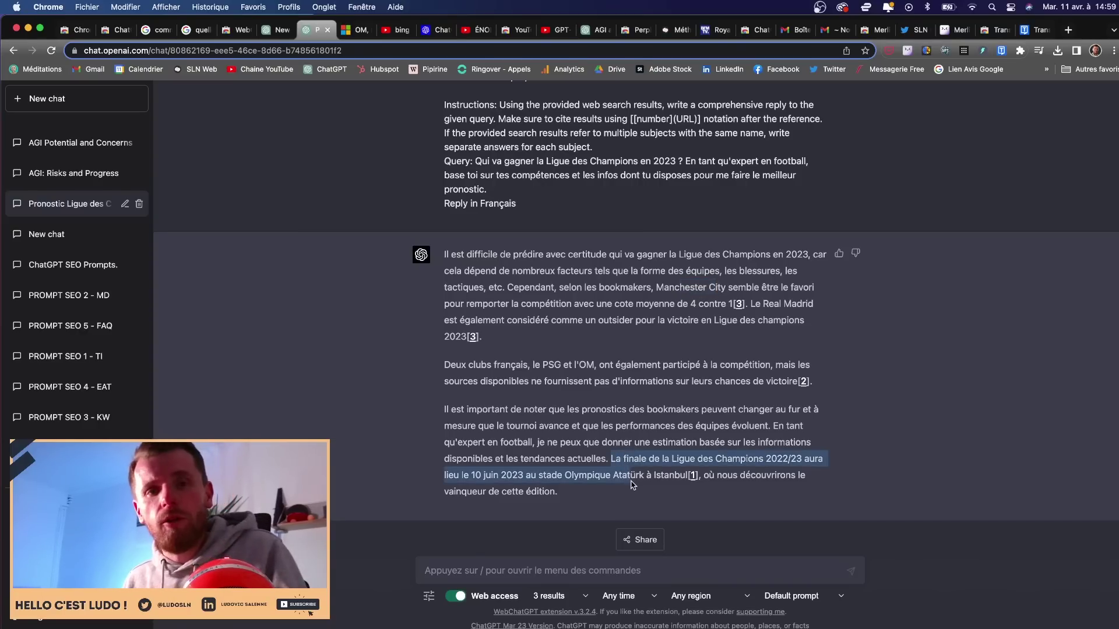
pyautogui.moveTo(634, 484); pyautogui.dragTo(700, 491)
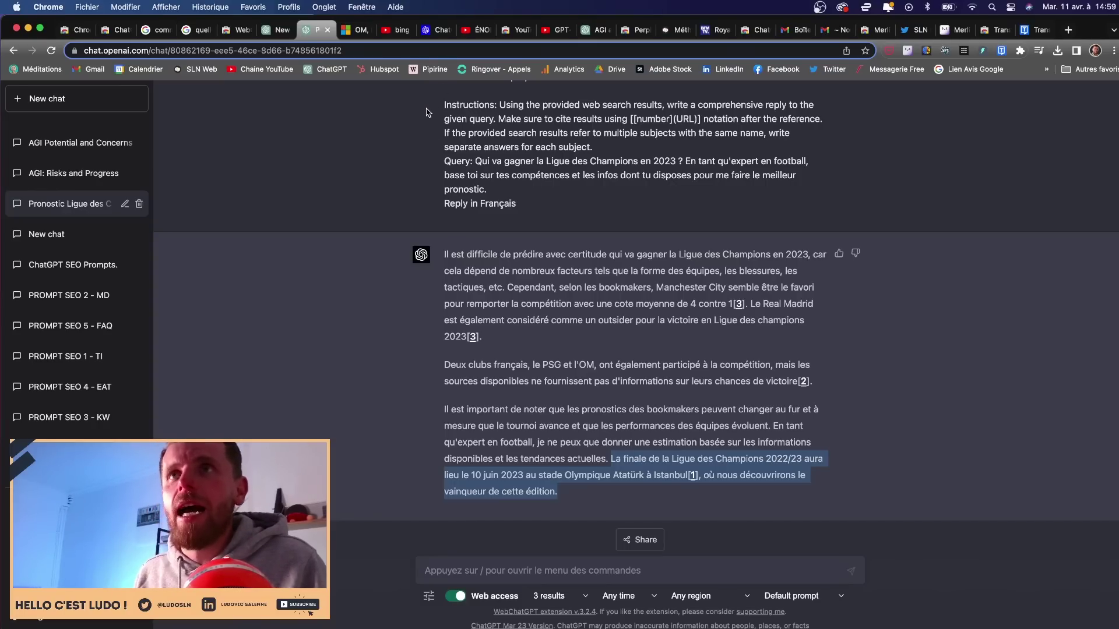
# View OpenAI's ChatGPT plugins page, the YouTube video demonstrating the plugins, and the YouTube results about Bing GPT-4.
pyautogui.click(442, 30)
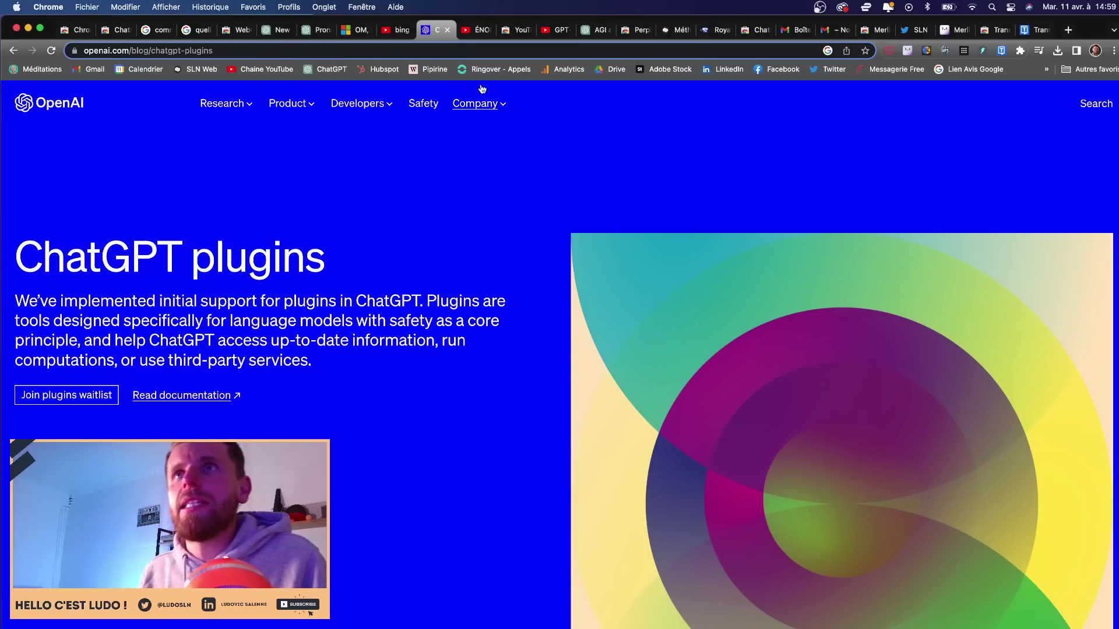
pyautogui.click(473, 32)
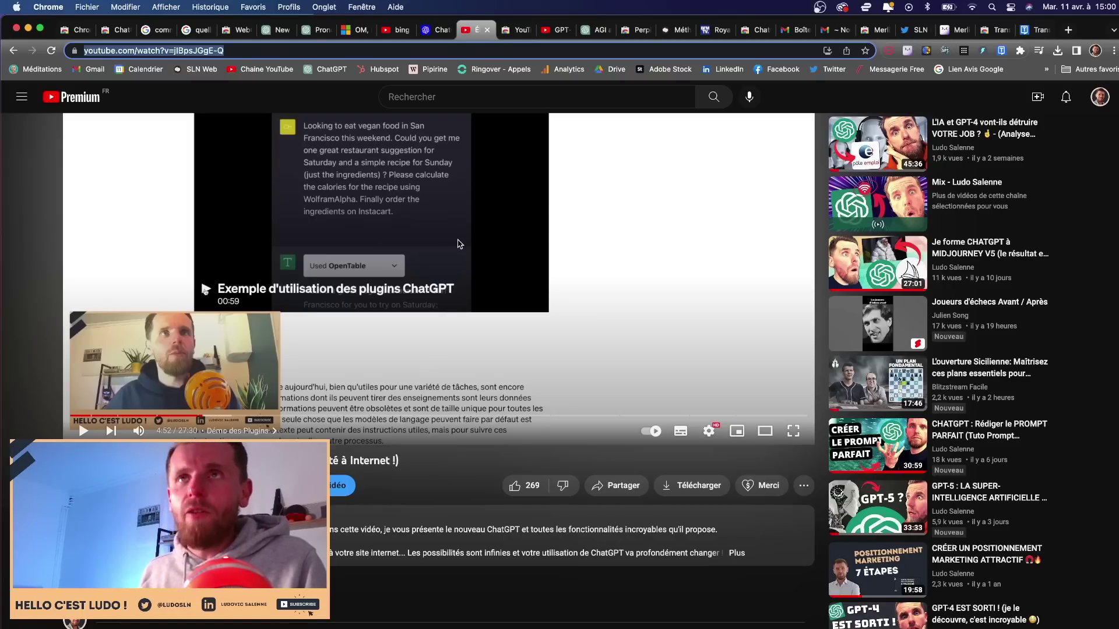
pyautogui.click(395, 30)
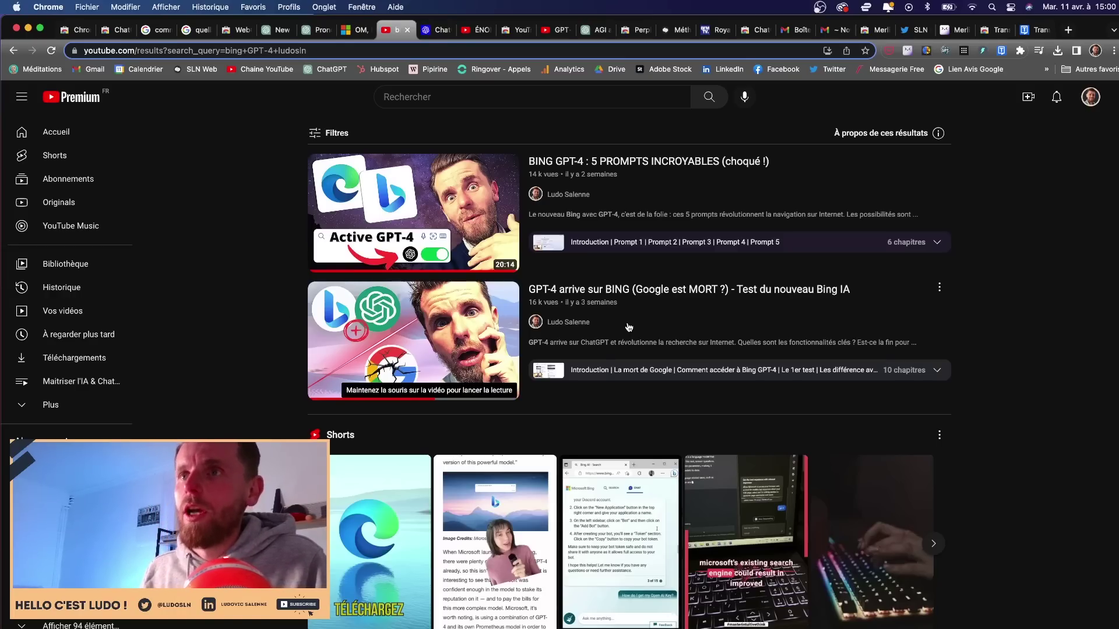
pyautogui.moveTo(622, 330)
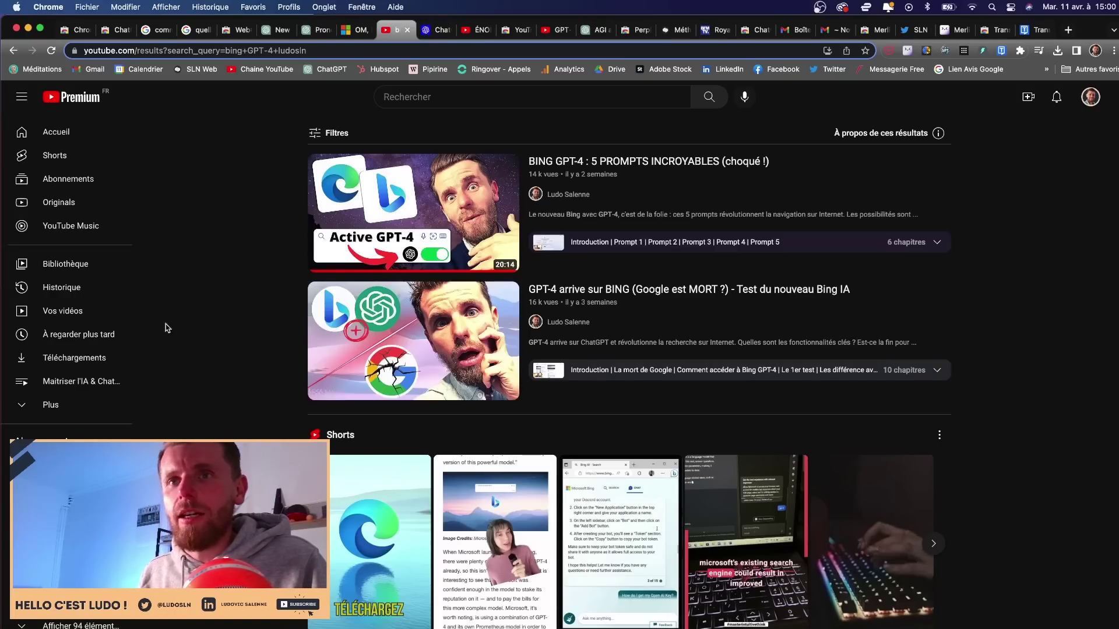
pyautogui.scroll(-1, 204, 226)
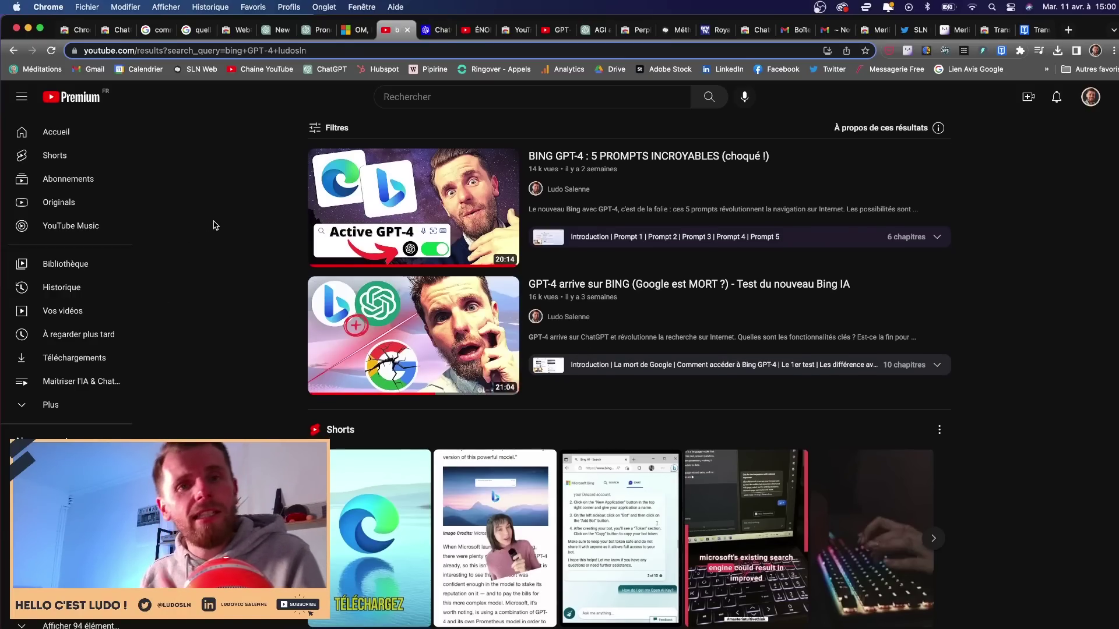
pyautogui.scroll(-1, 211, 226)
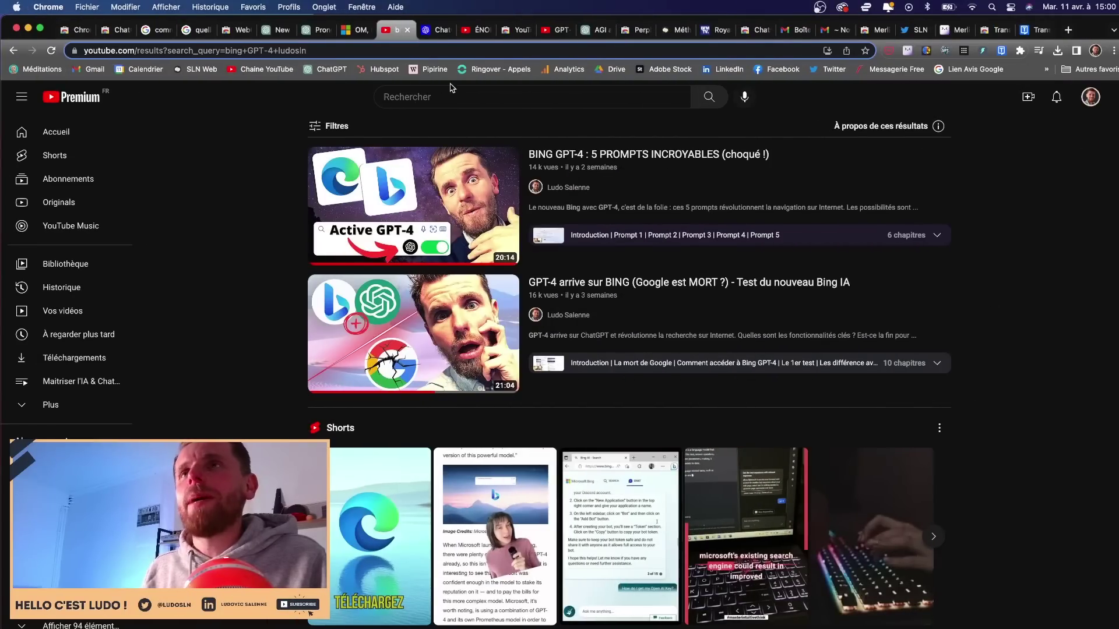
# View the Chrome Web Store page of the YouTube Summary with ChatGPT extension and highlight its name.
pyautogui.click(516, 30)
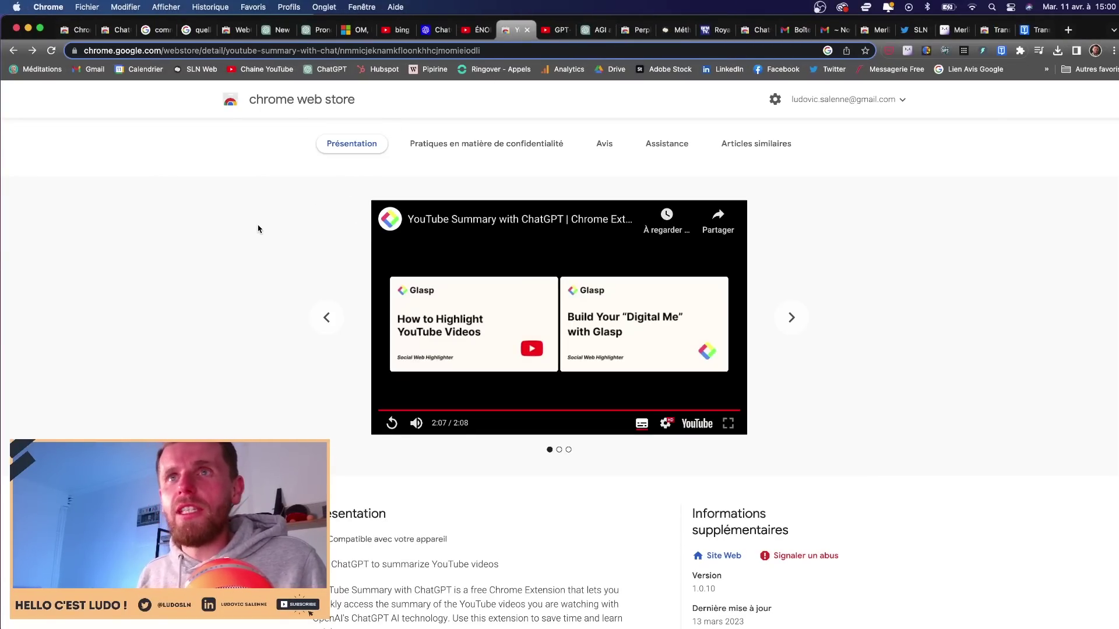
pyautogui.scroll(3, 257, 231)
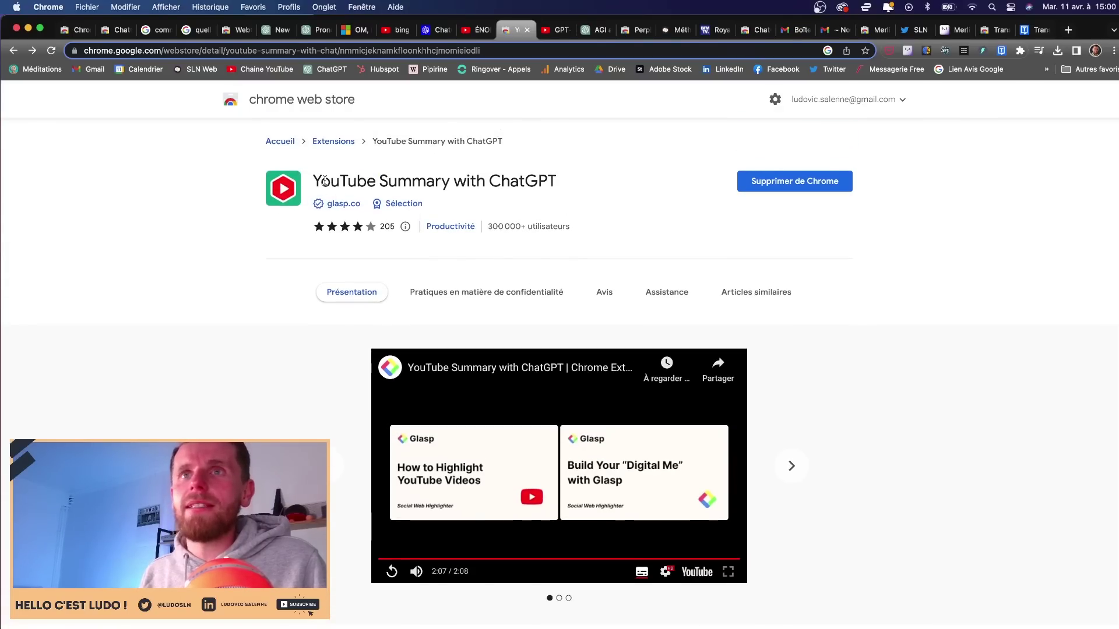
pyautogui.moveTo(324, 181); pyautogui.dragTo(568, 183)
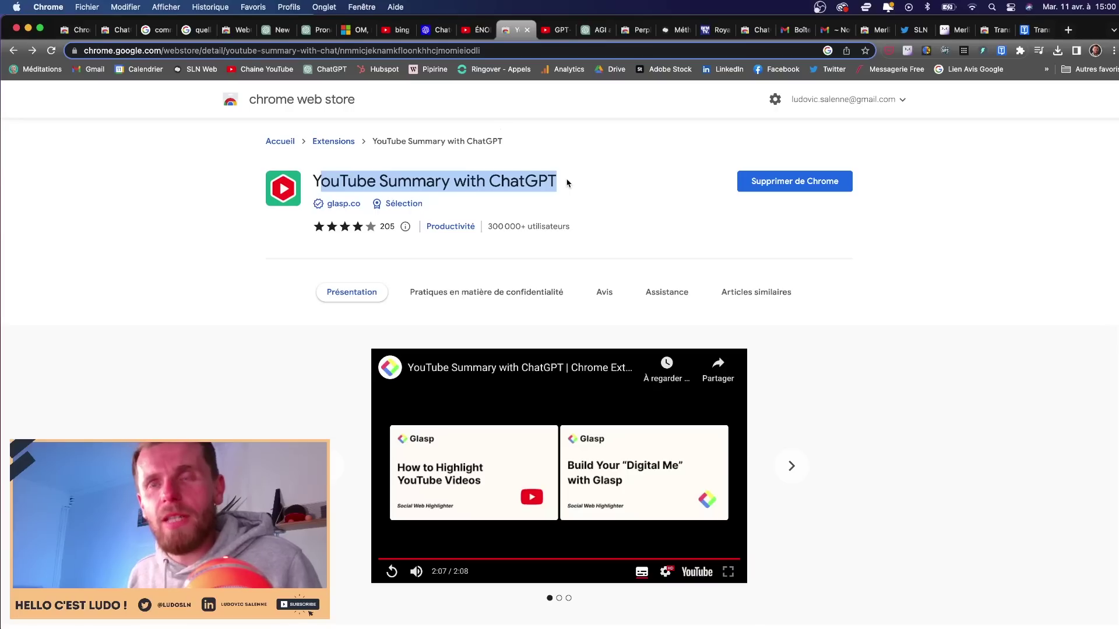
pyautogui.click(211, 283)
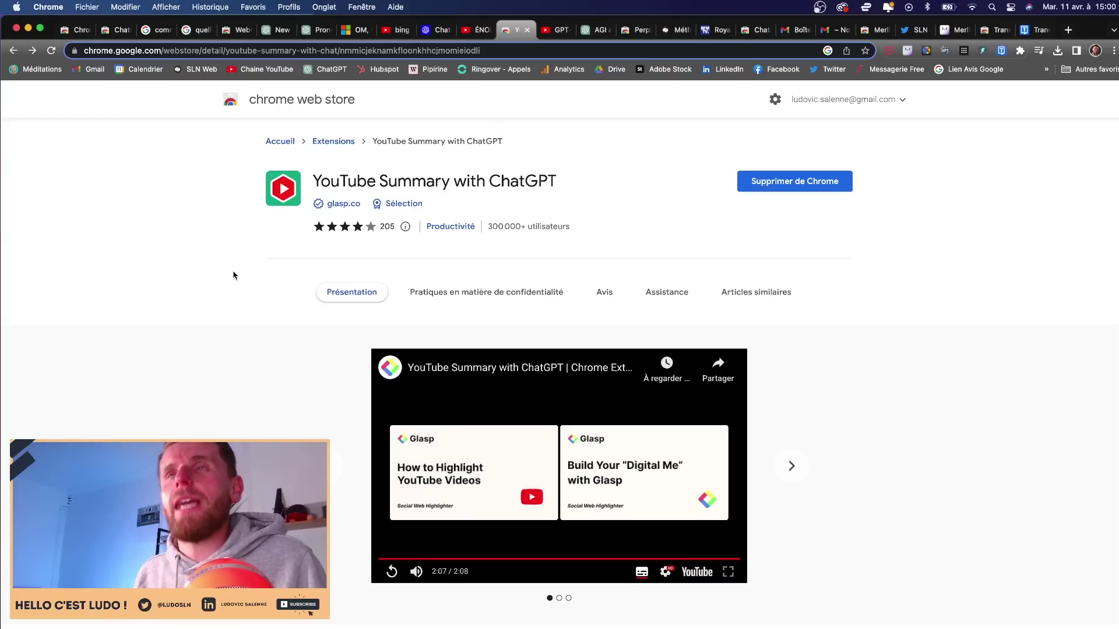
# Browse the transcript beside the GPT-5 video and locate the extension's ChatGPT summary option.
pyautogui.click(546, 33)
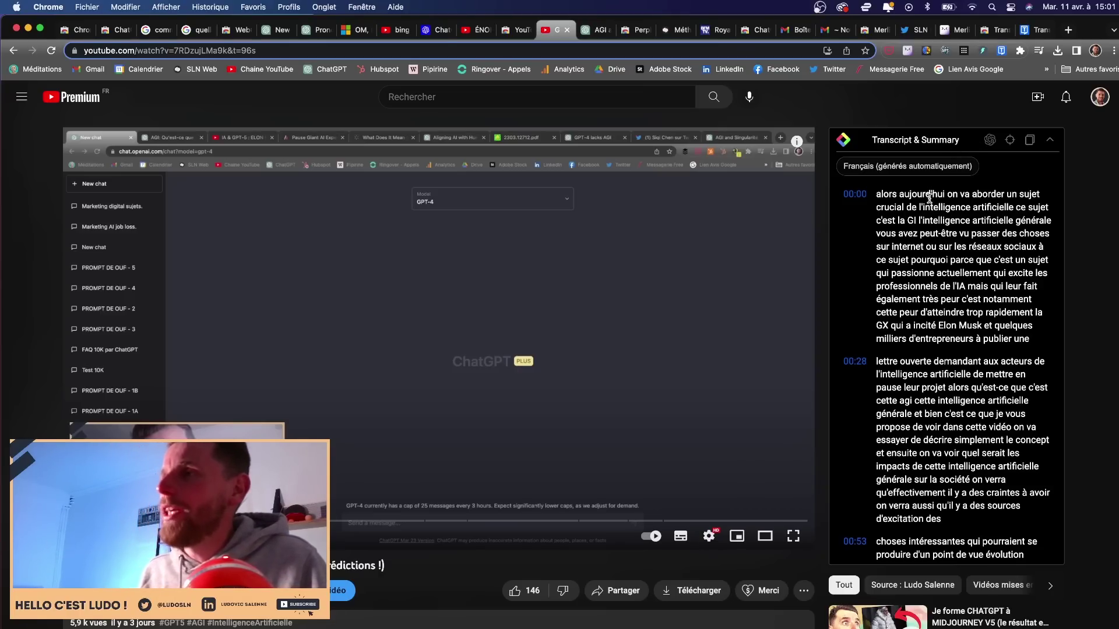
pyautogui.scroll(-10, 929, 196)
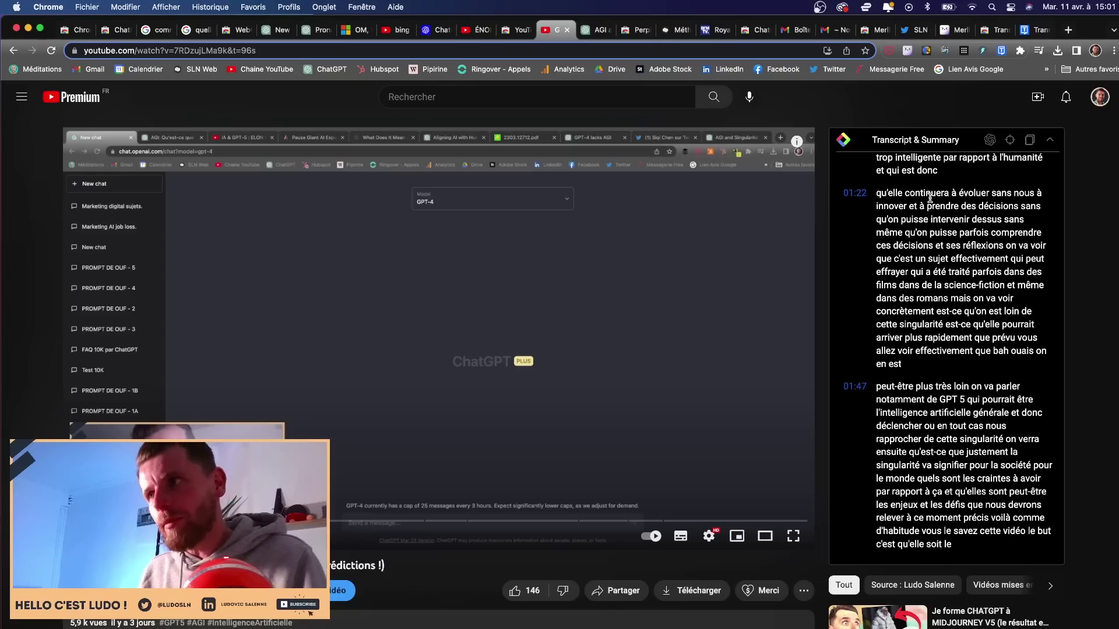
pyautogui.scroll(-2, 930, 198)
pyautogui.scroll(10, 929, 198)
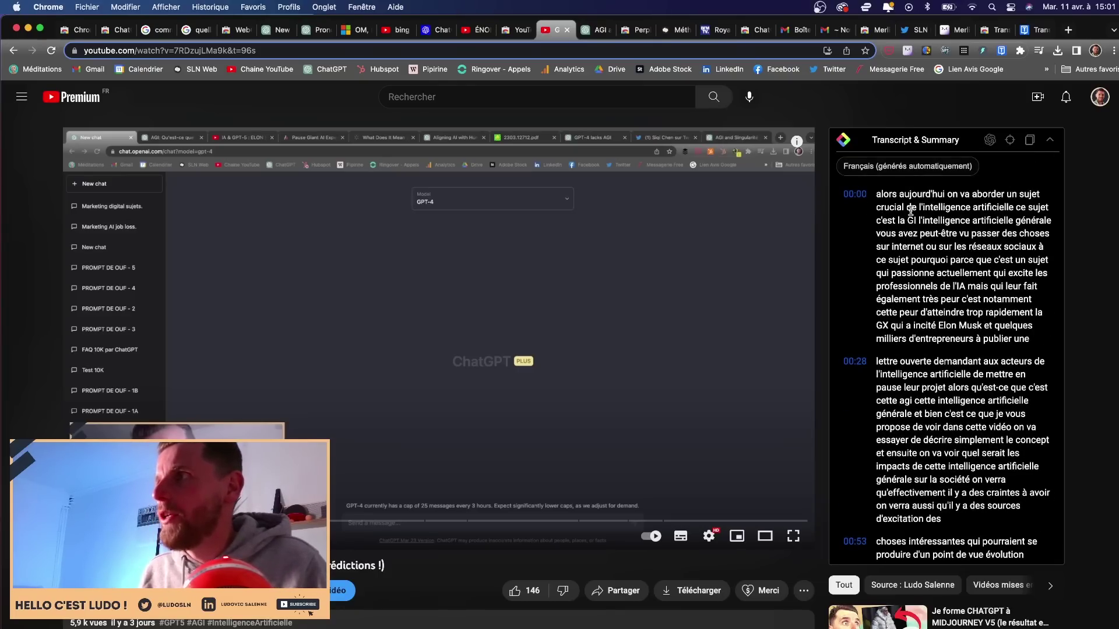
pyautogui.click(990, 140)
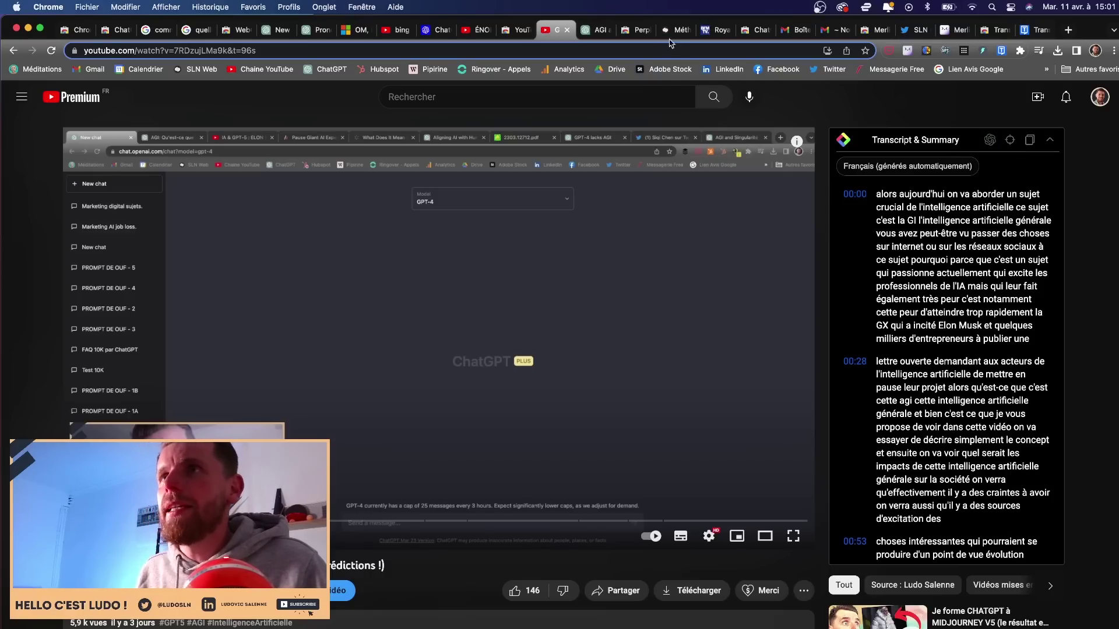
# Examine the summary chat for the GPT-5 video: the transcript prompt, the English summary and the French version.
pyautogui.scroll(20, 606, 154)
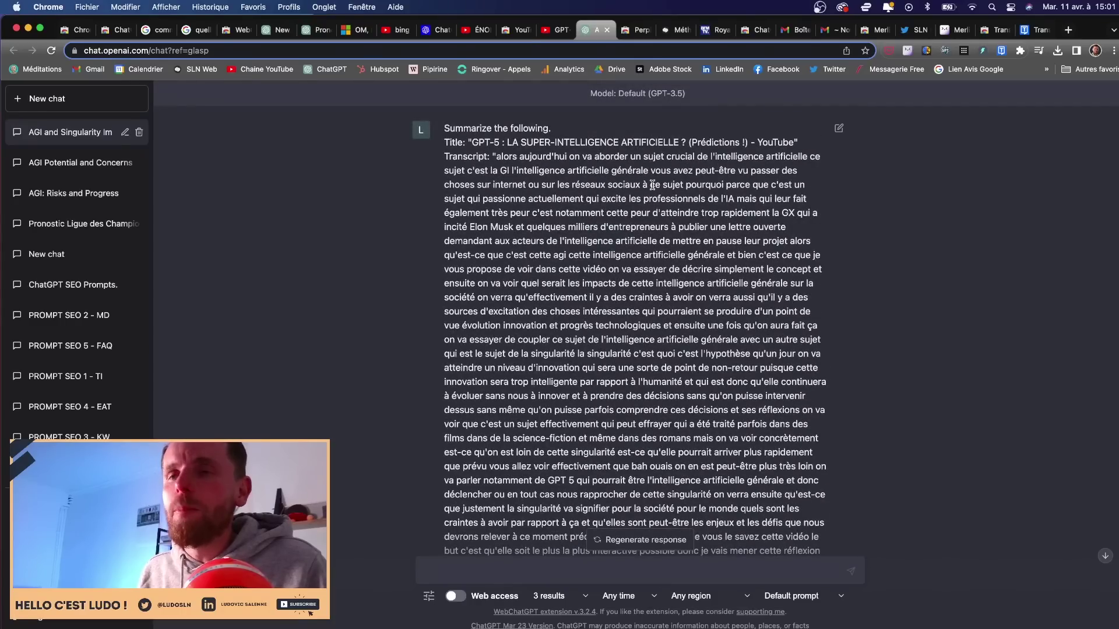
pyautogui.scroll(-10, 652, 185)
pyautogui.scroll(-10, 656, 183)
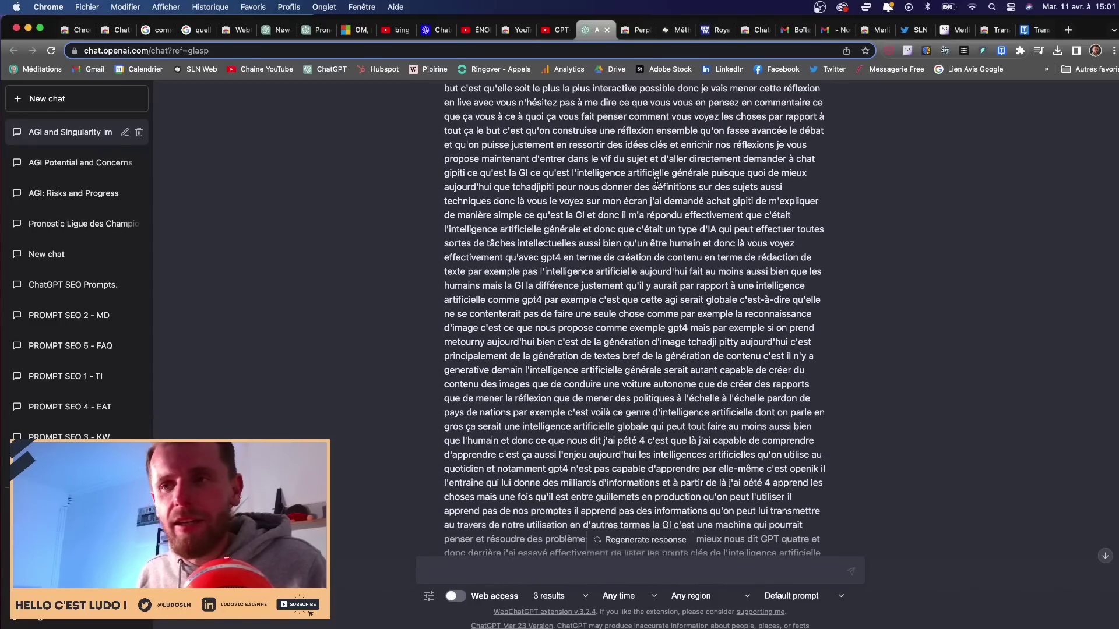
pyautogui.scroll(-20, 662, 182)
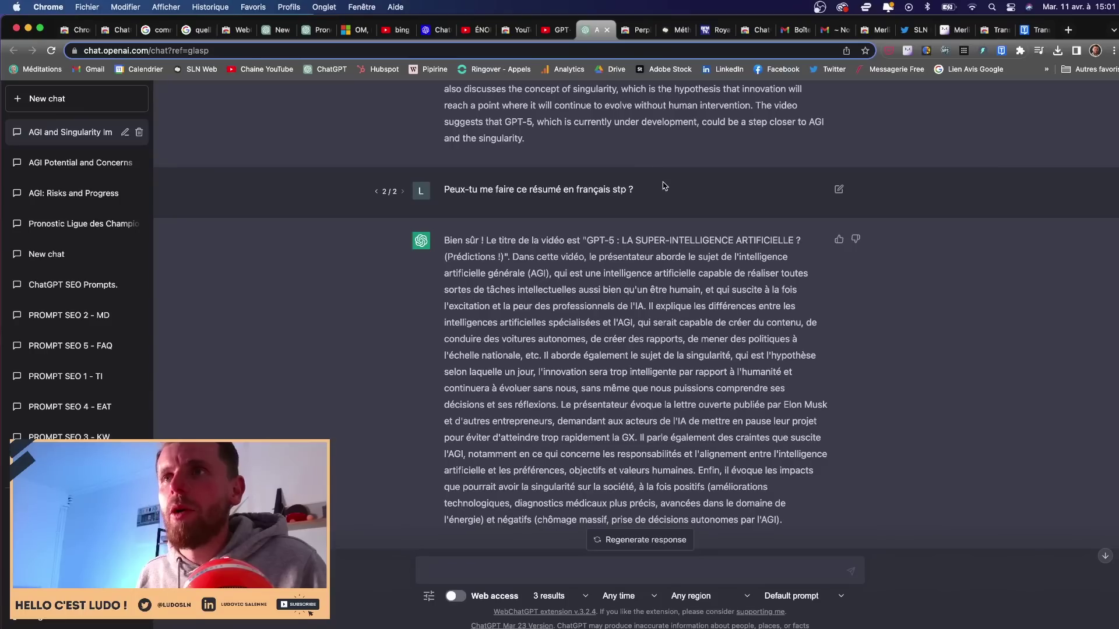
pyautogui.scroll(3, 641, 180)
pyautogui.scroll(15, 634, 177)
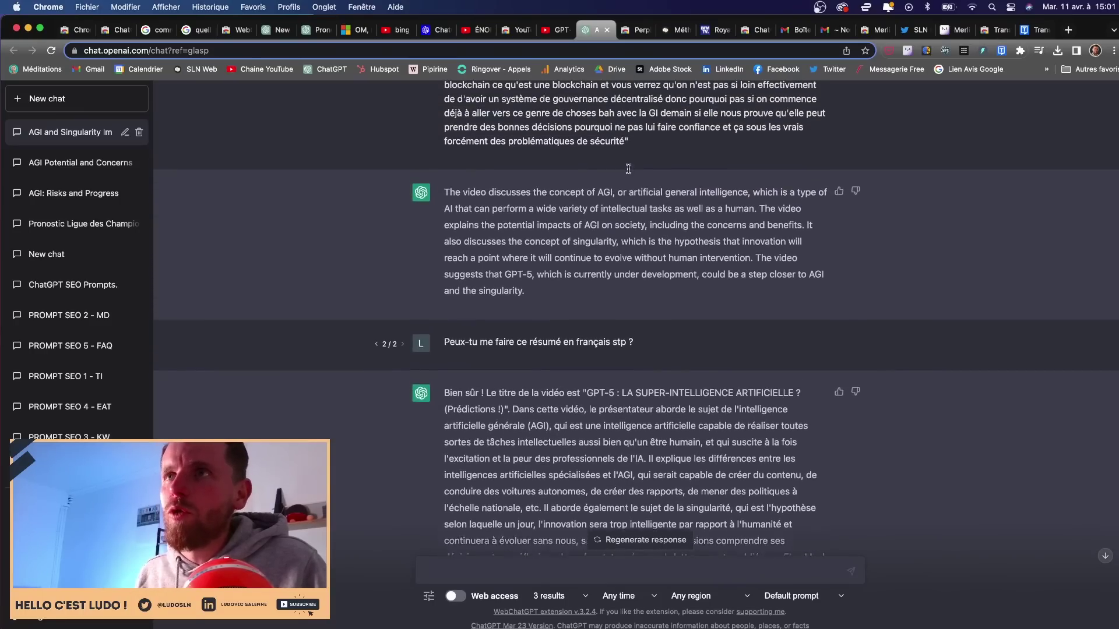
pyautogui.scroll(-20, 628, 170)
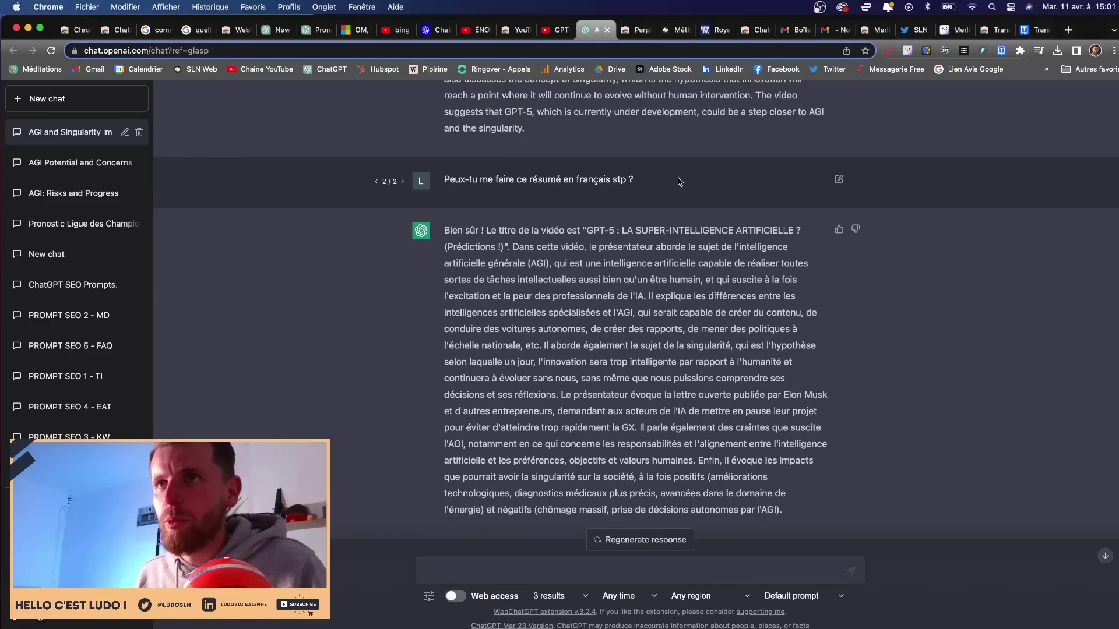
pyautogui.scroll(-1, 679, 181)
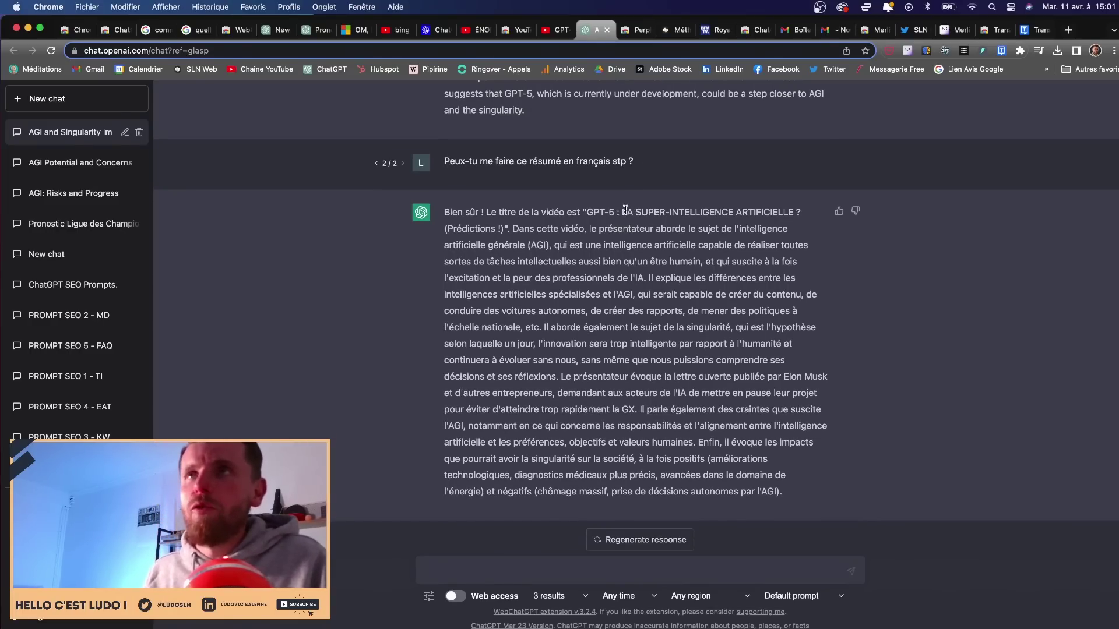
# Compare the GPT-5 video page with ChatGPT's French summary and revisit the YouTube Summary with ChatGPT store page.
pyautogui.click(561, 31)
pyautogui.scroll(-3, 380, 298)
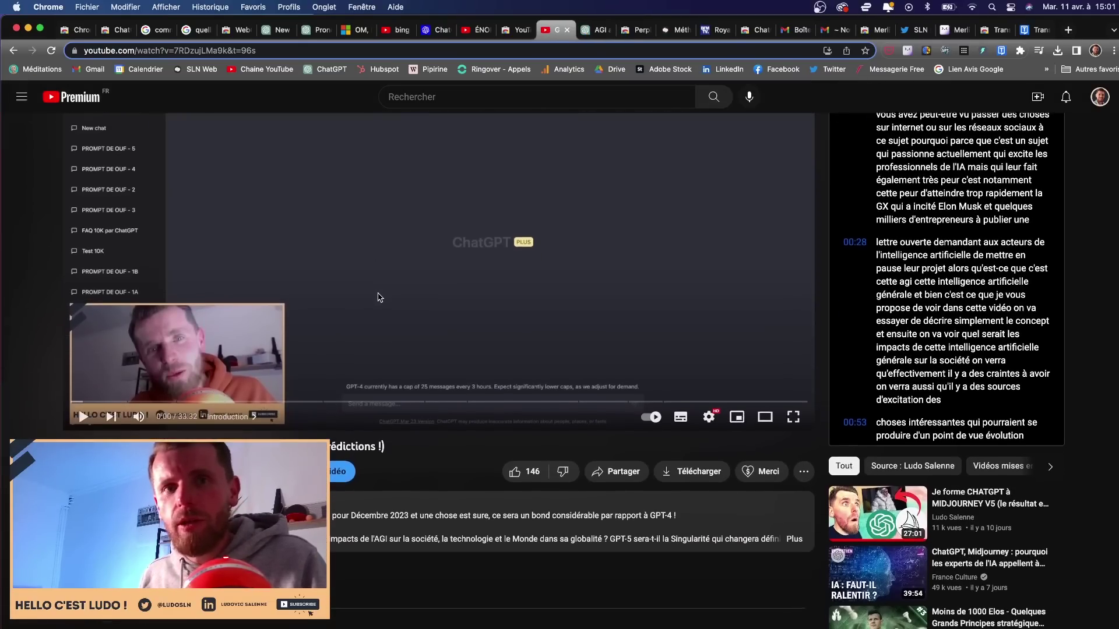
pyautogui.scroll(-2, 379, 297)
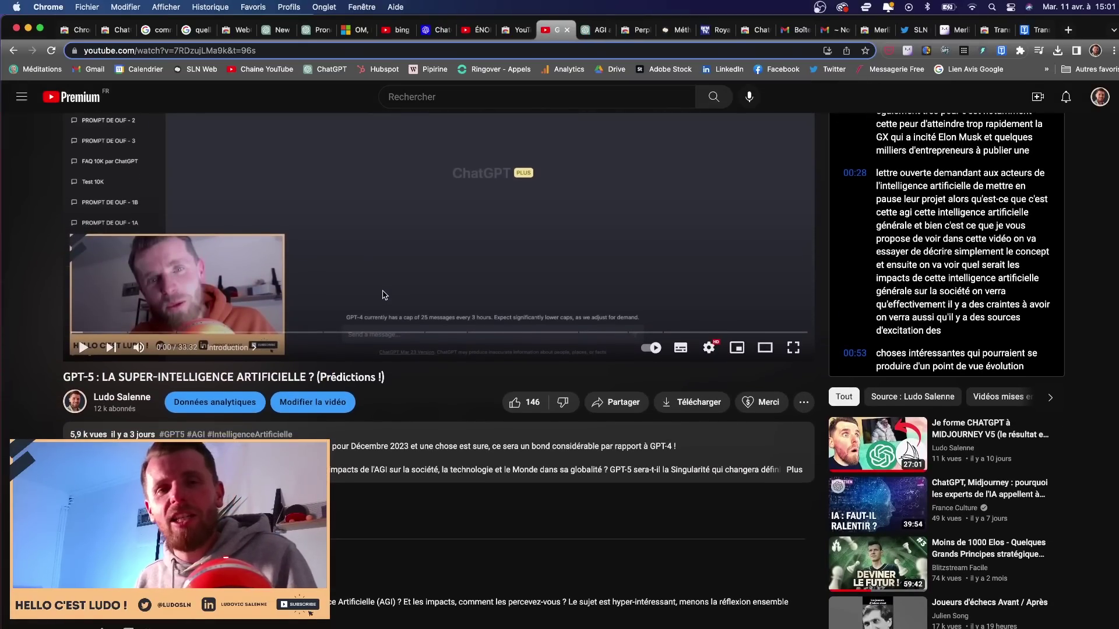
pyautogui.click(588, 31)
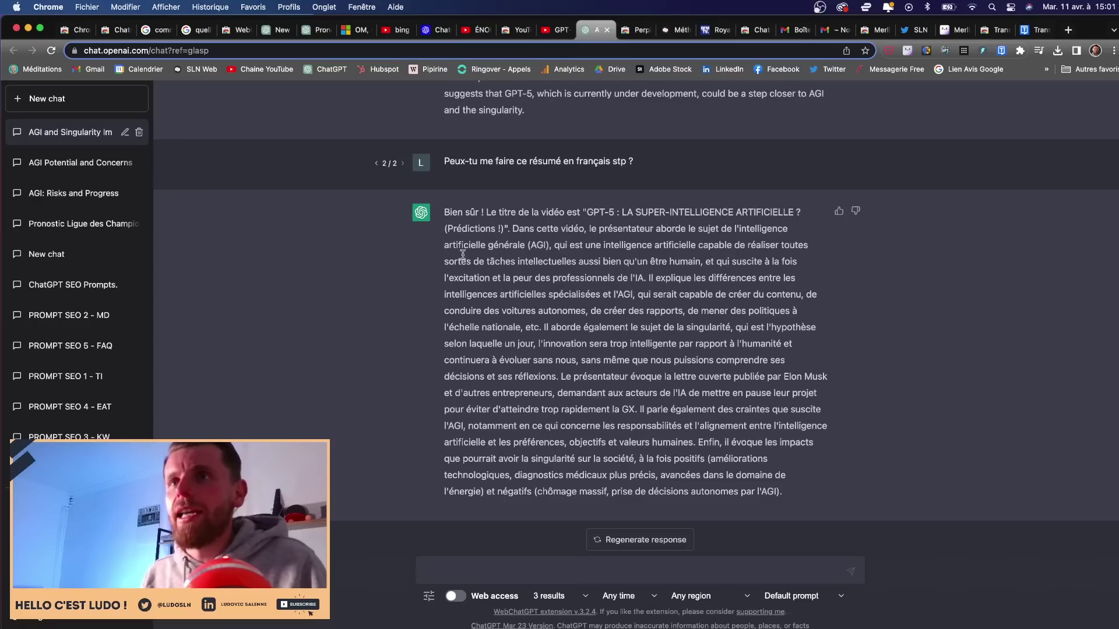
pyautogui.moveTo(516, 211); pyautogui.dragTo(802, 212)
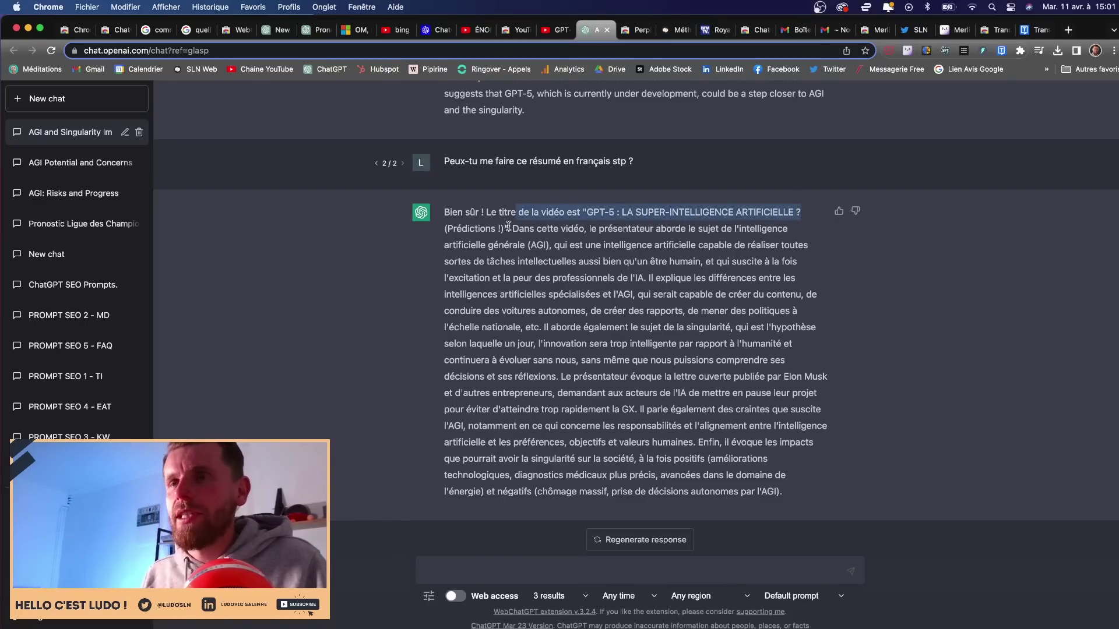
pyautogui.click(590, 231)
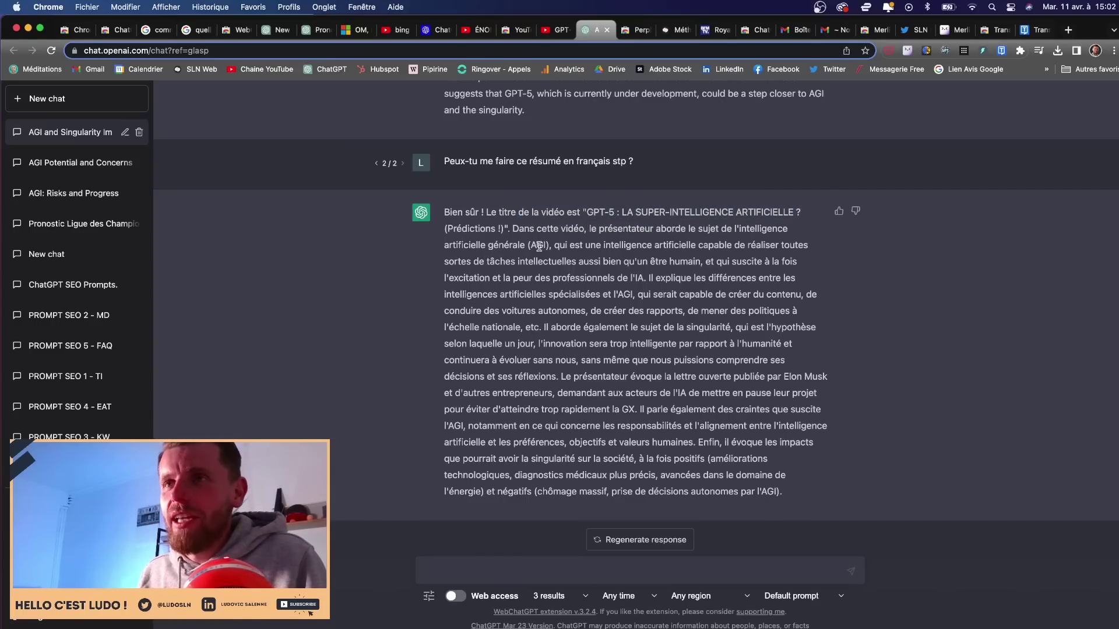
pyautogui.moveTo(528, 245); pyautogui.dragTo(701, 265)
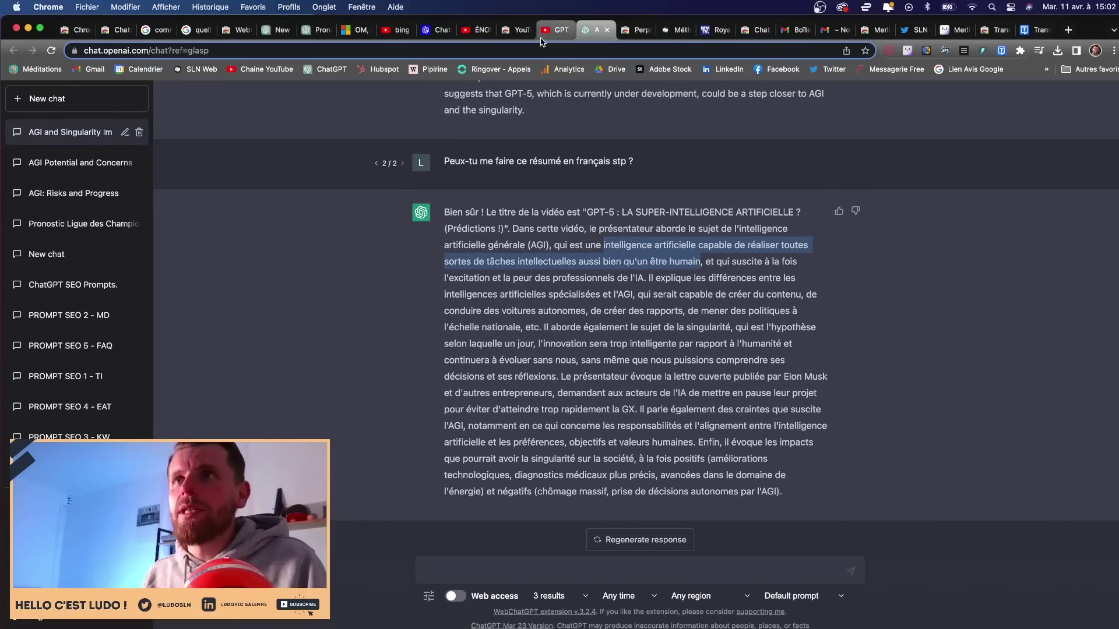
pyautogui.click(520, 32)
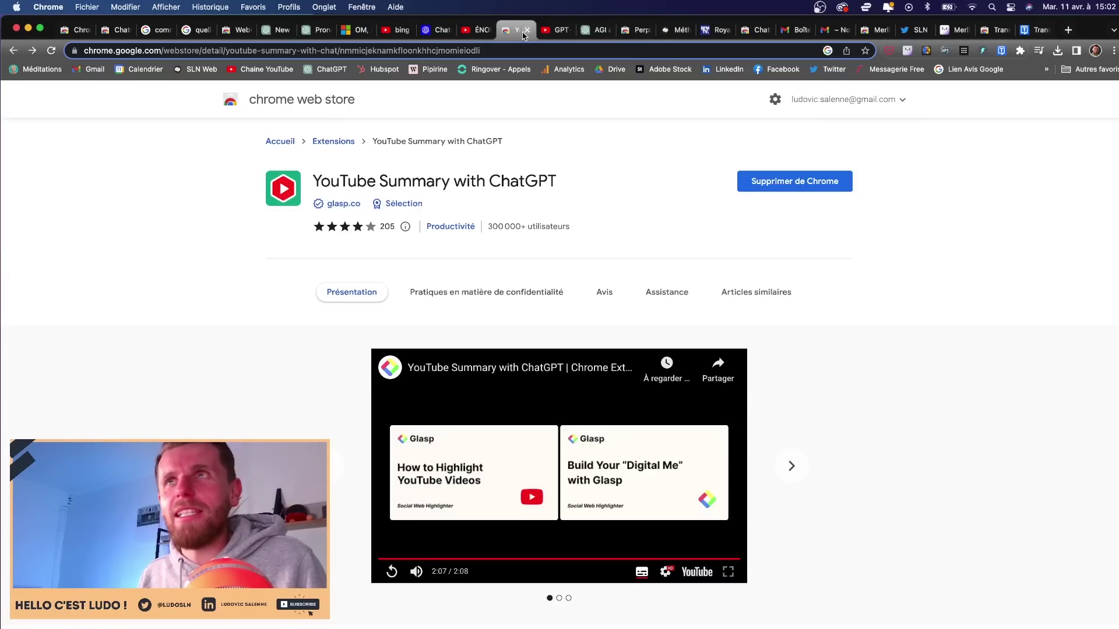
pyautogui.click(593, 32)
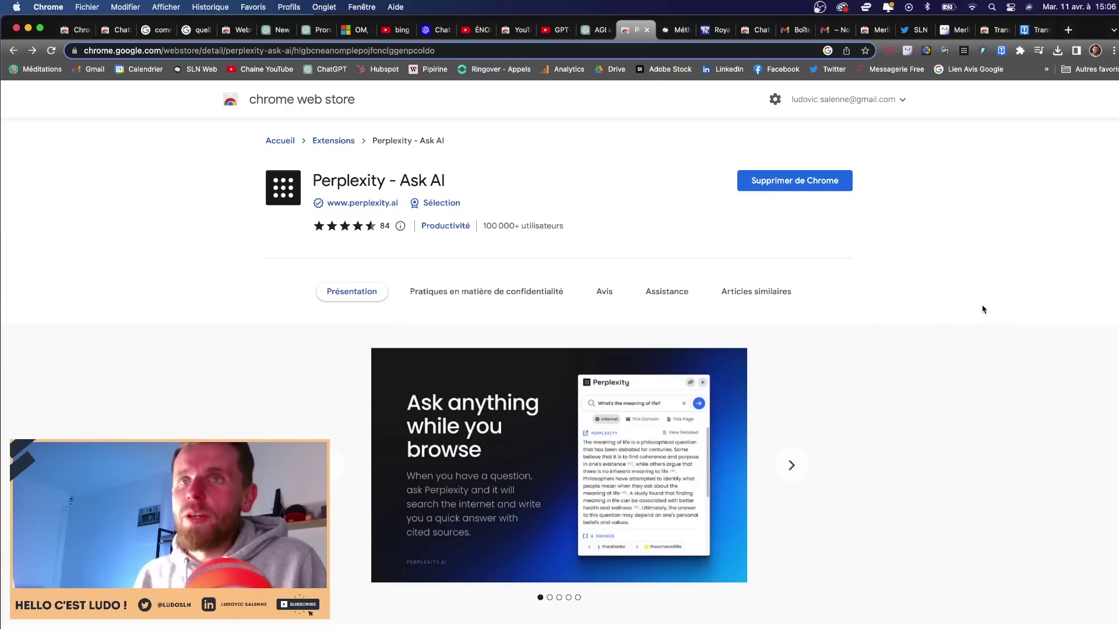
# Pin the HubSpot Social extension to the browser's toolbar and unpin it again.
pyautogui.click(1020, 51)
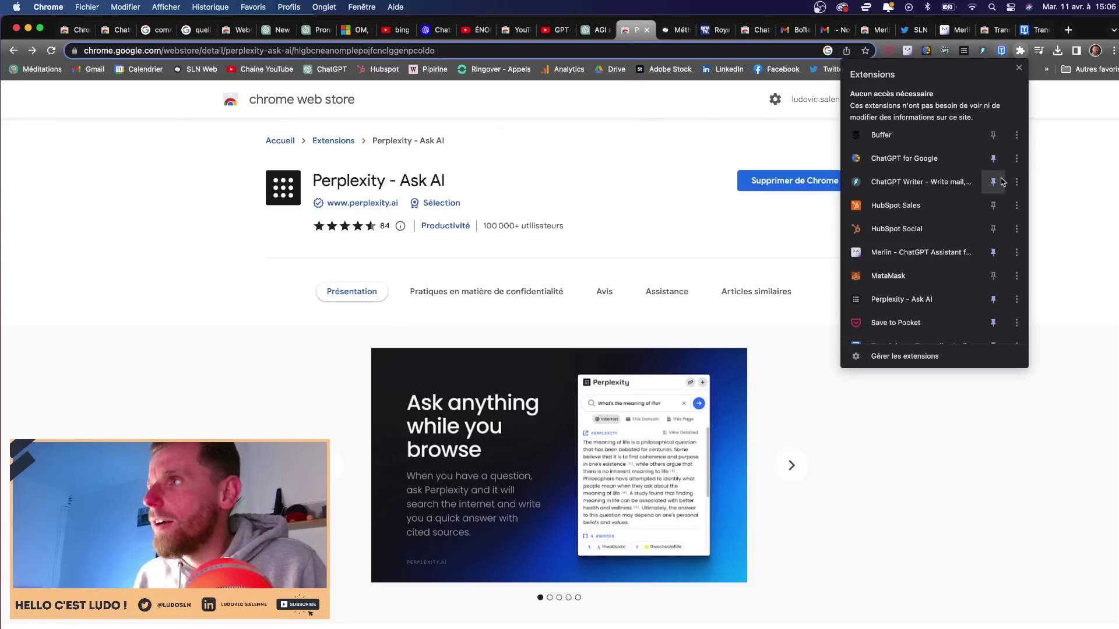
pyautogui.click(994, 230)
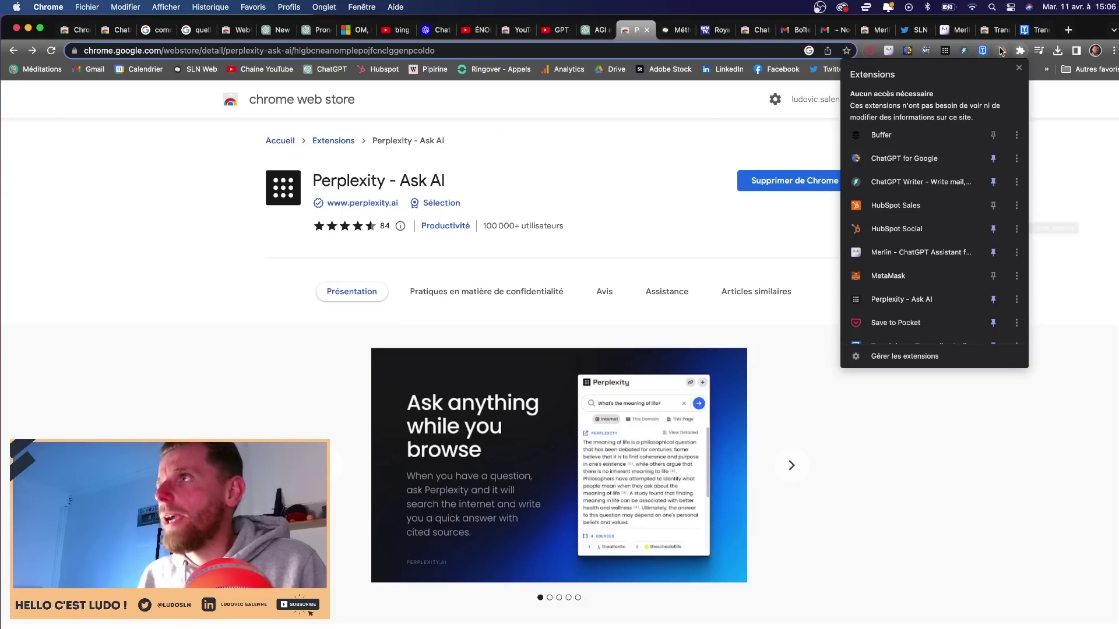
pyautogui.click(993, 231)
pyautogui.click(1043, 200)
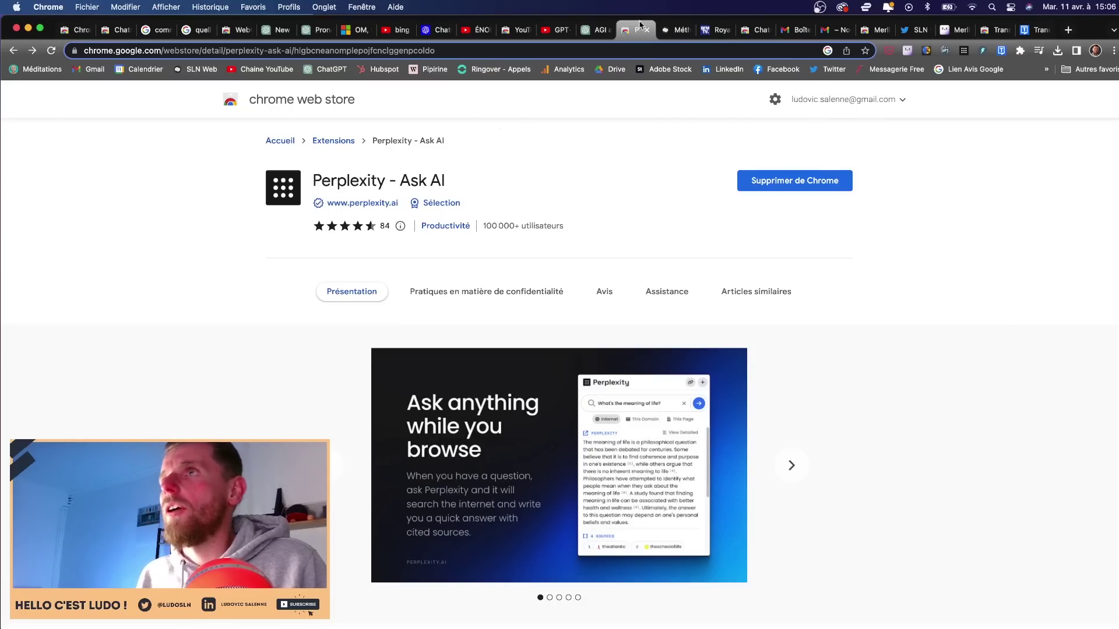
# Open Perplexity on the SLN article about finding SEO keywords and limit its scope to This Page.
pyautogui.click(673, 35)
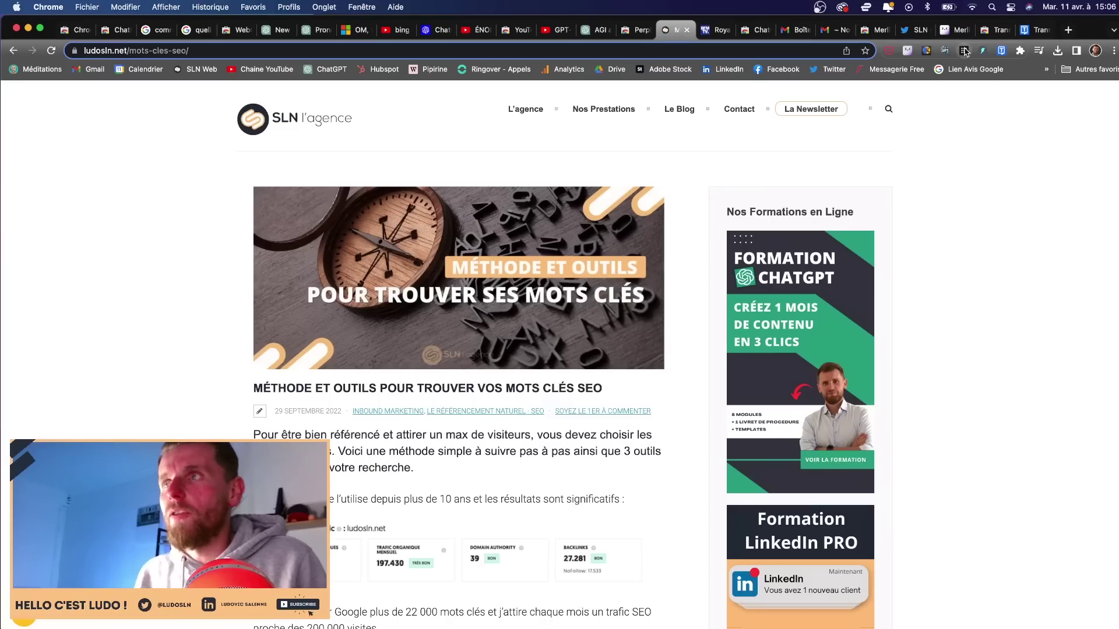
pyautogui.click(964, 52)
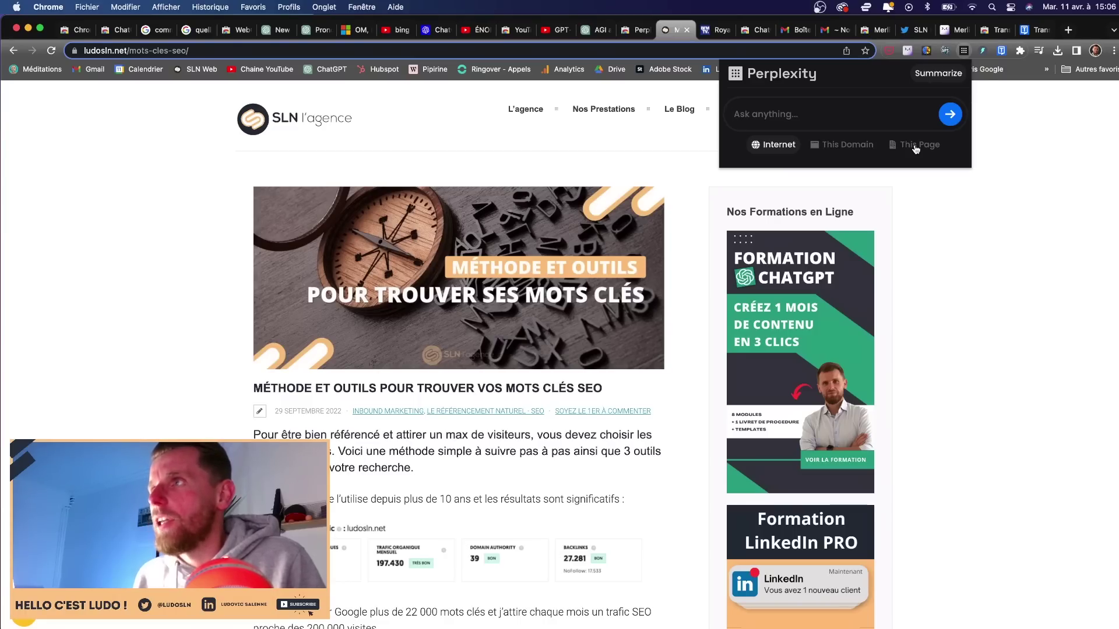
pyautogui.click(916, 149)
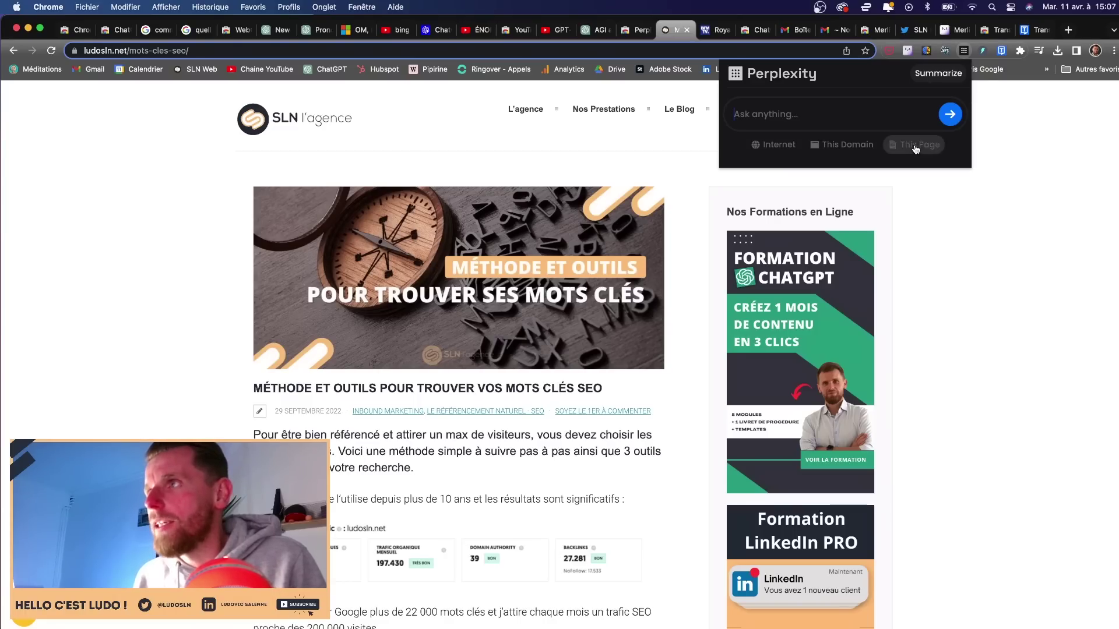
pyautogui.click(847, 116)
pyautogui.write('https://www.youtube.com/watch?v=jIBpsJGgE-Q')
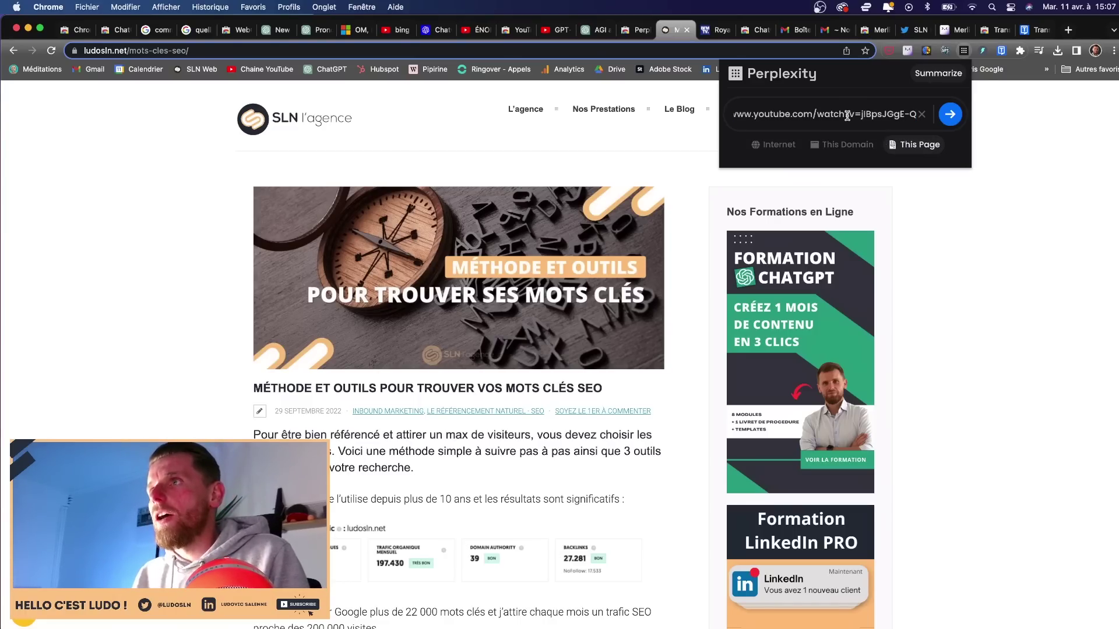
pyautogui.press('super+a')
pyautogui.press('BackSpace')
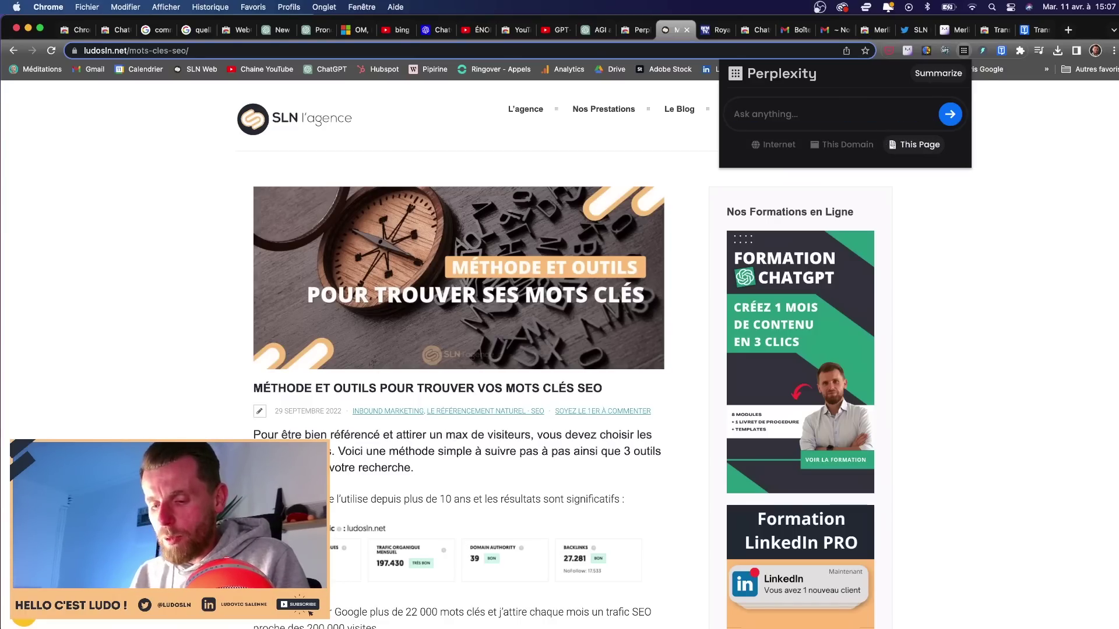
# Ask Perplexity "Donne moi les astuces à retenir de cette page ?" about the SEO keyword article.
pyautogui.write('Donne')
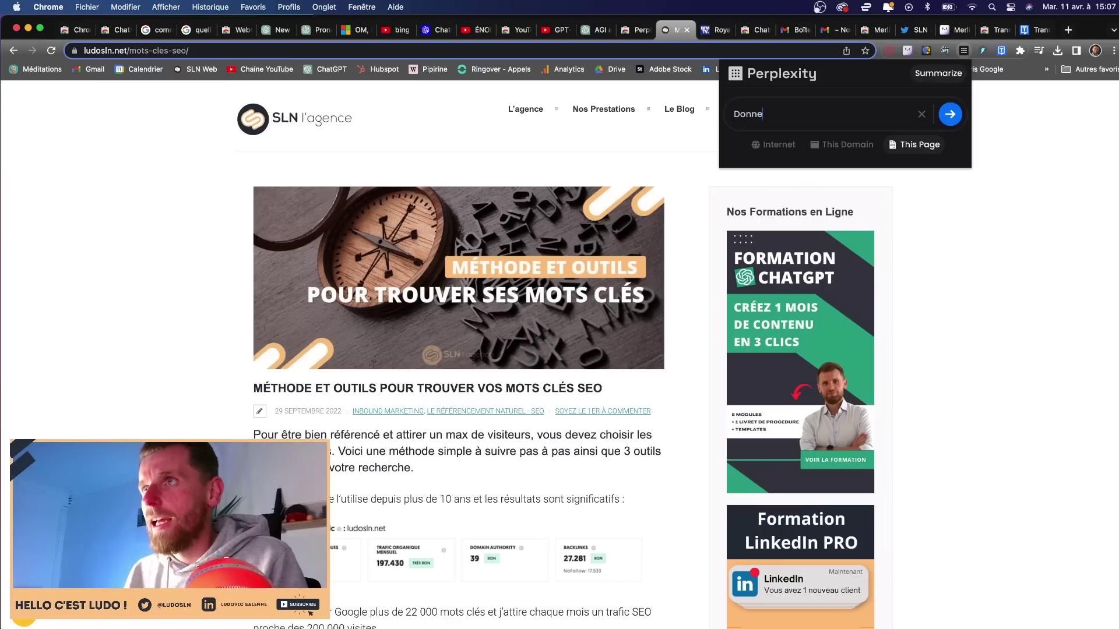
pyautogui.write(' moi les idées')
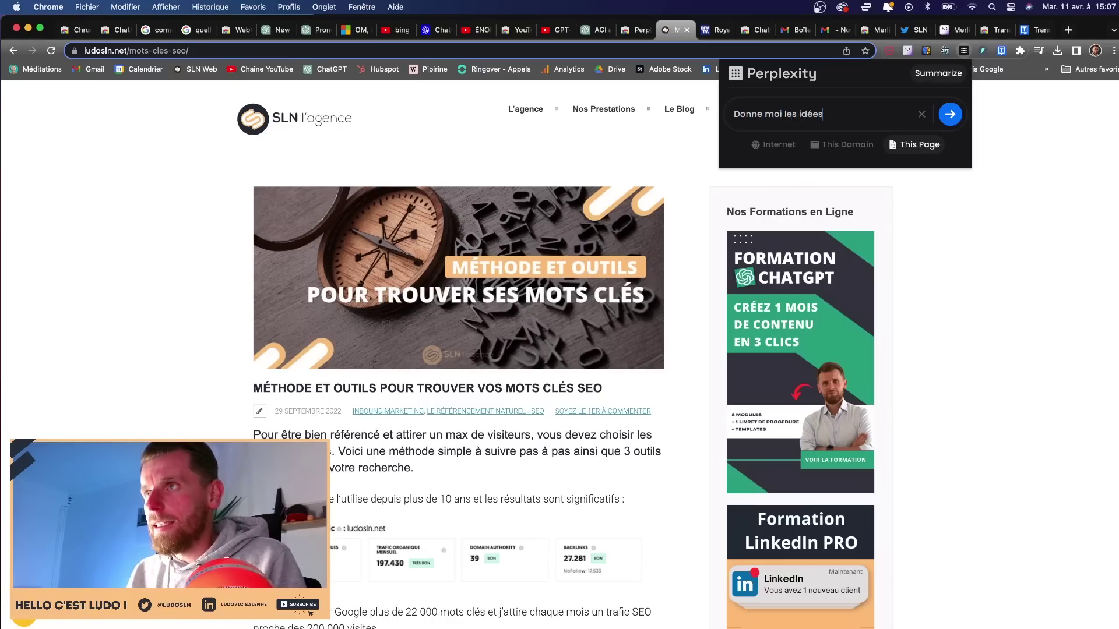
pyautogui.press('BackSpace')
pyautogui.press('BackSpace')
pyautogui.press('BackSpace')
pyautogui.press('BackSpace')
pyautogui.press('BackSpace')
pyautogui.write('astuces à ')
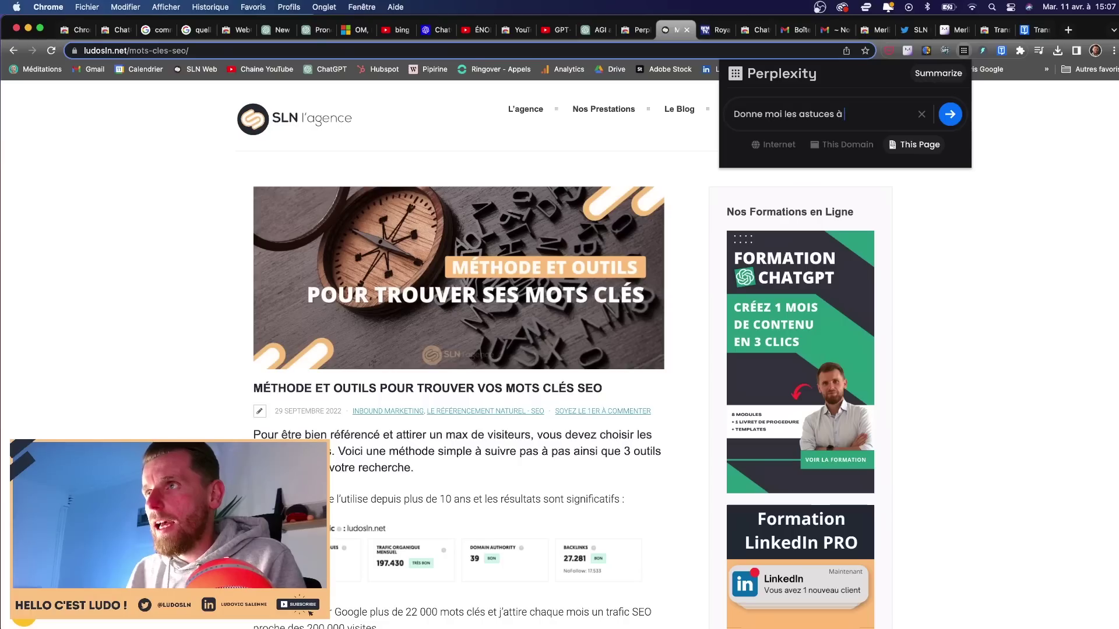
pyautogui.write('retenir de cette page ?')
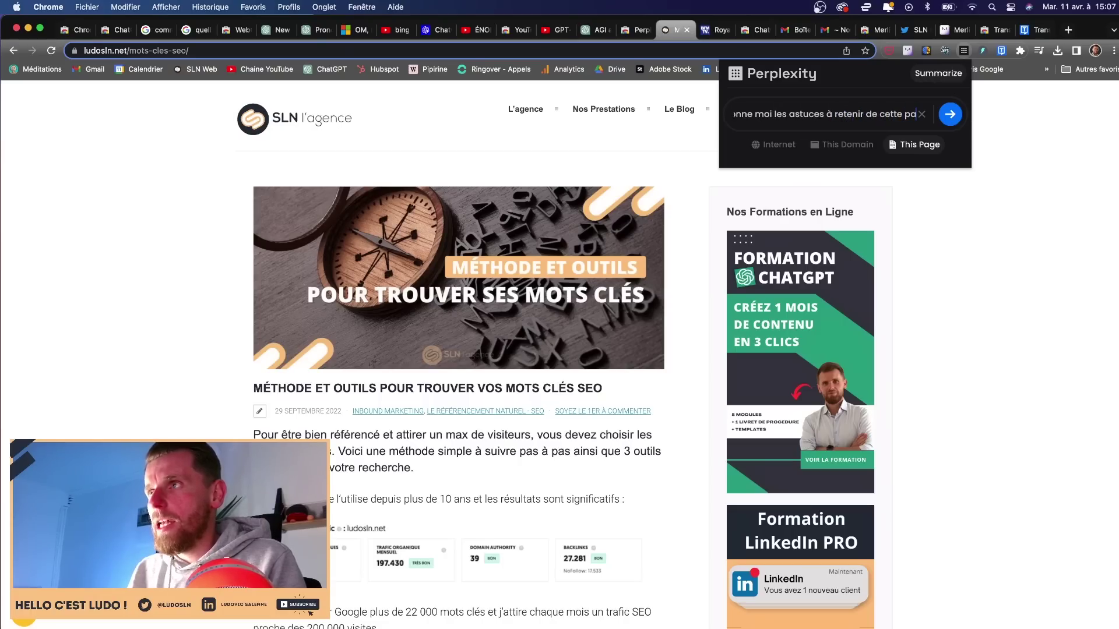
pyautogui.press('Return')
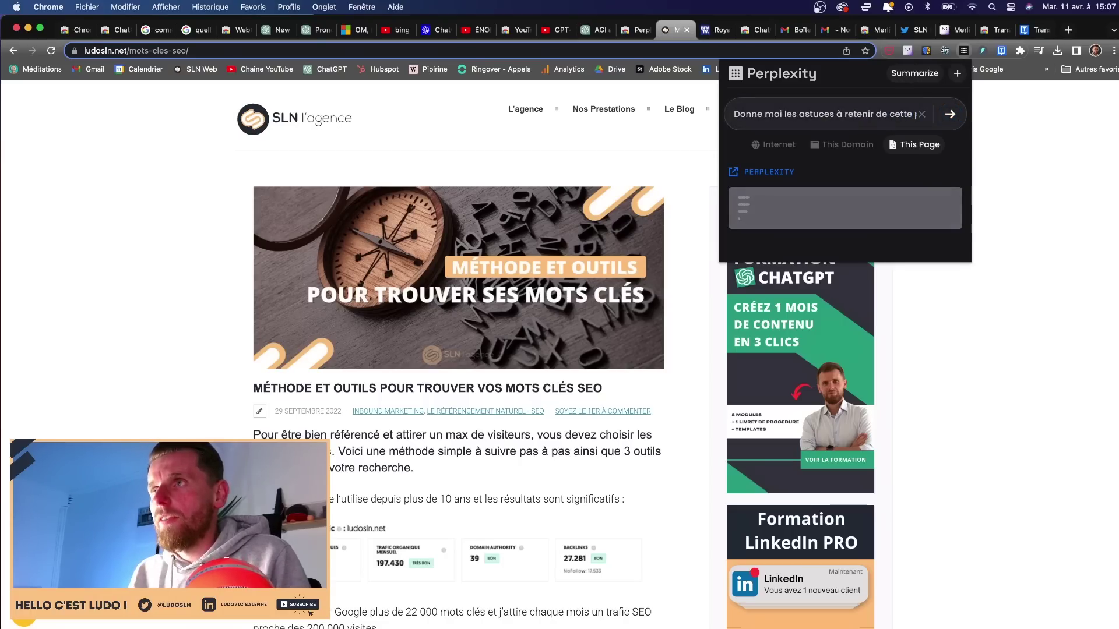
# Read Perplexity's answer about the SEO keyword page and compare it with the article's text.
pyautogui.scroll(-5, 589, 309)
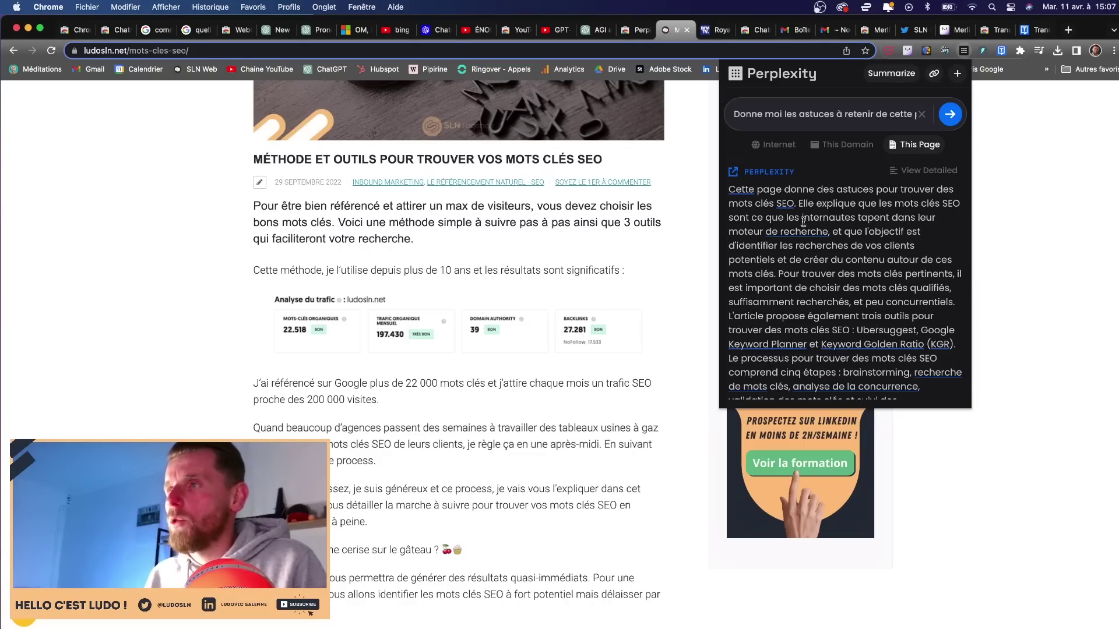
pyautogui.scroll(-3, 931, 233)
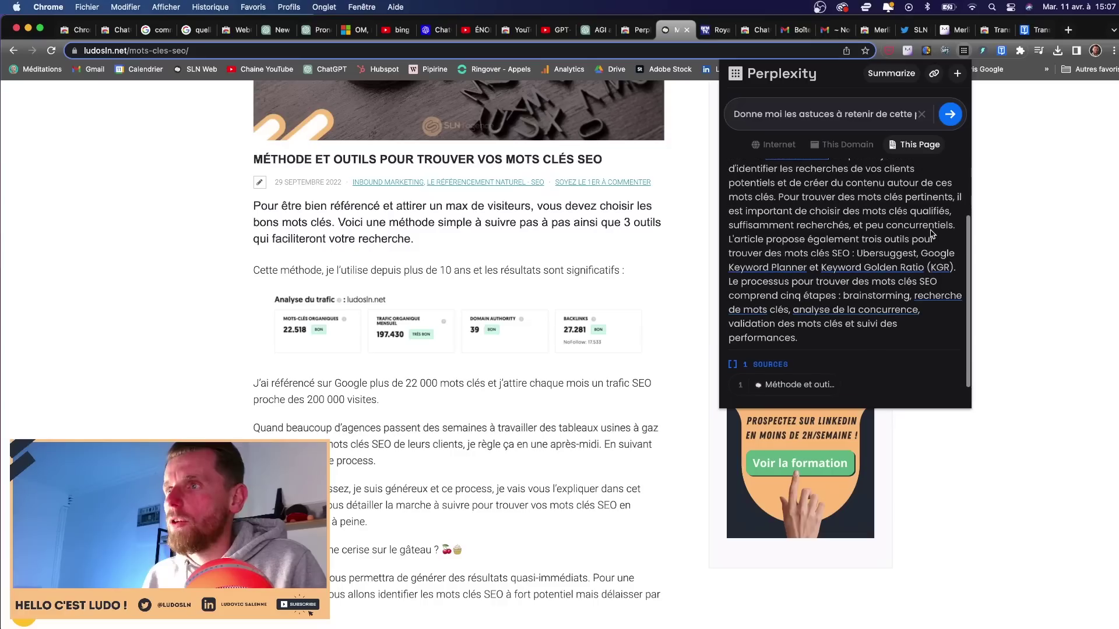
pyautogui.scroll(1, 930, 232)
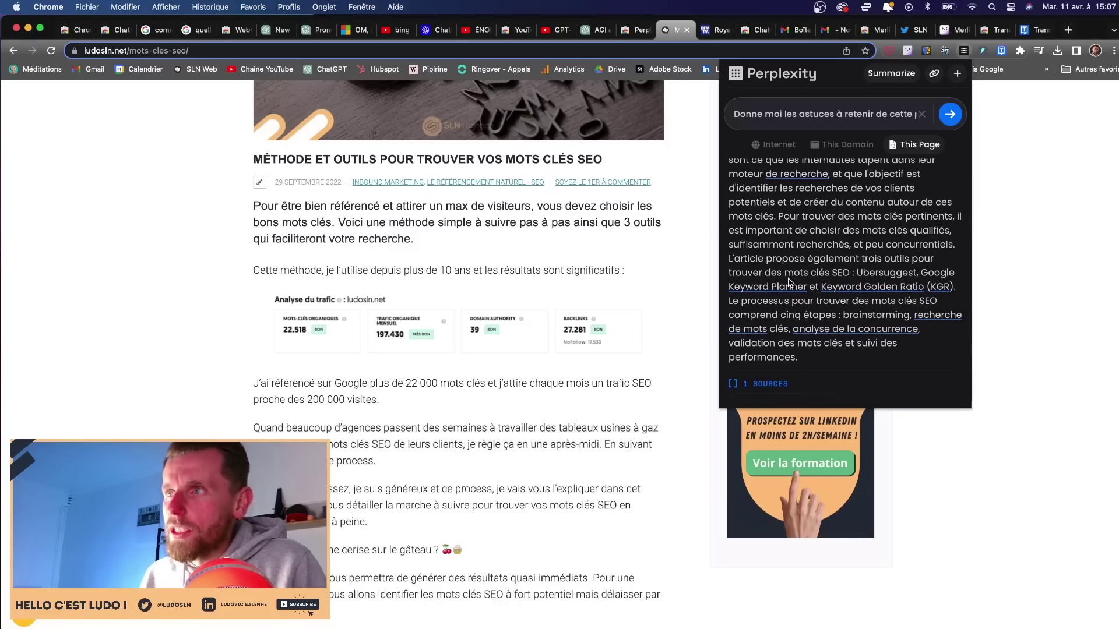
pyautogui.scroll(-10, 499, 304)
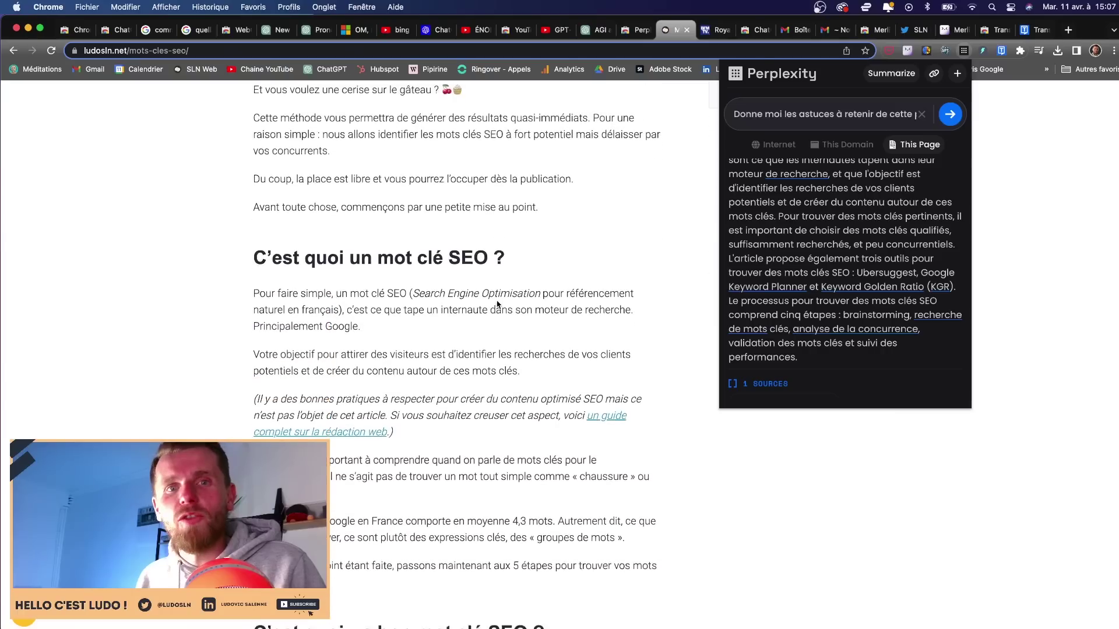
pyautogui.scroll(-3, 499, 304)
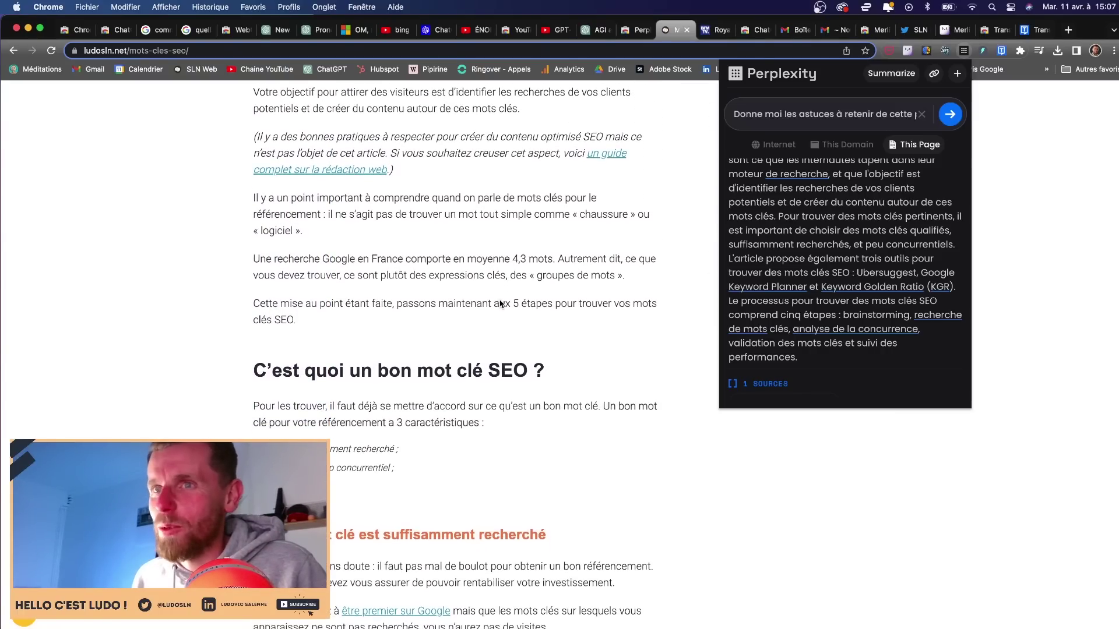
pyautogui.scroll(12, 500, 304)
pyautogui.scroll(3, 776, 235)
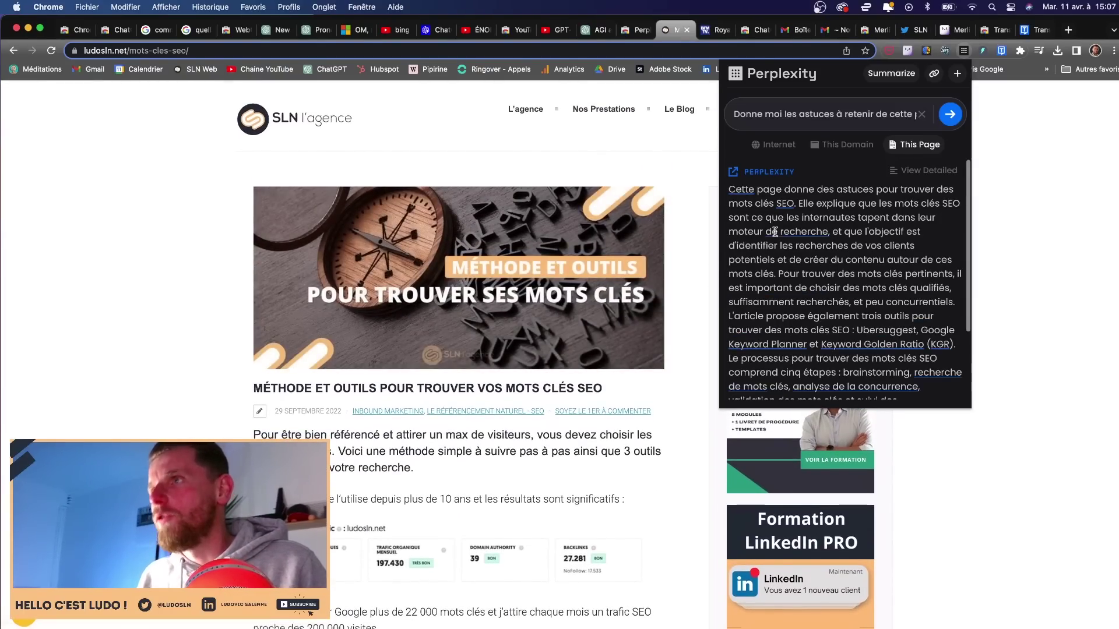
# Summarize the BFM Tech article about UK students using ChatGPT for an exam with Perplexity's Summarize option.
pyautogui.click(722, 32)
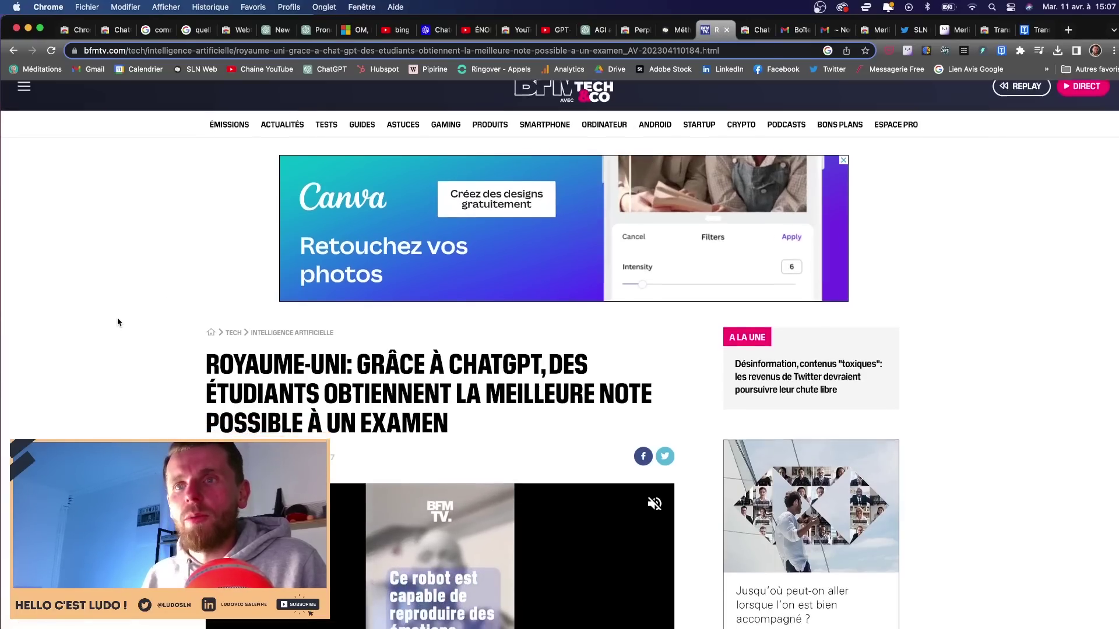
pyautogui.scroll(-5, 118, 322)
pyautogui.scroll(-1, 118, 322)
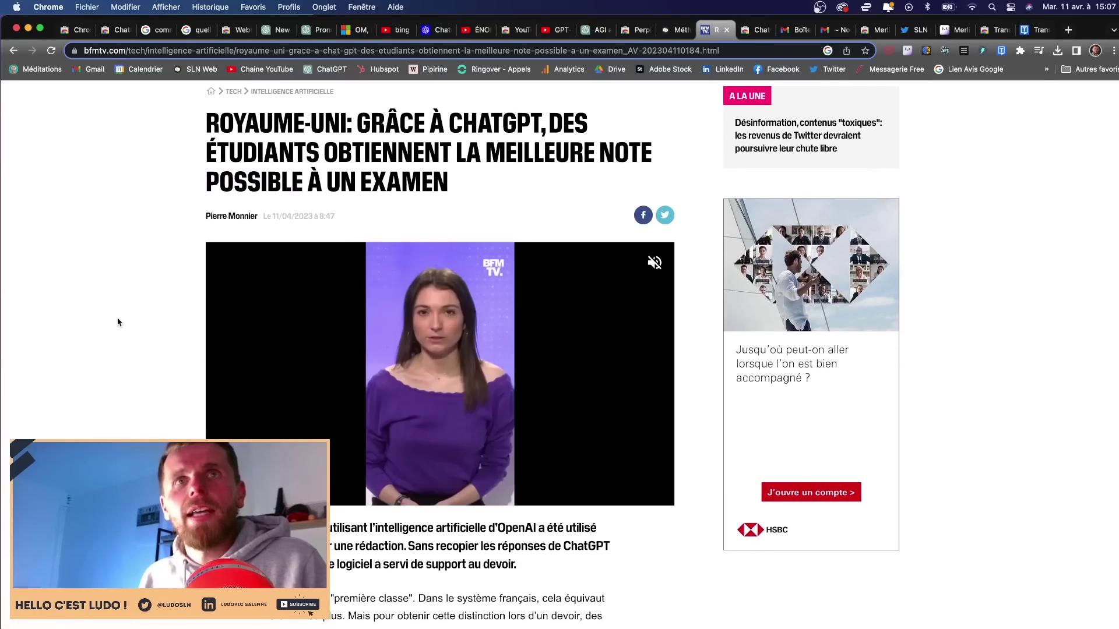
pyautogui.scroll(-3, 118, 322)
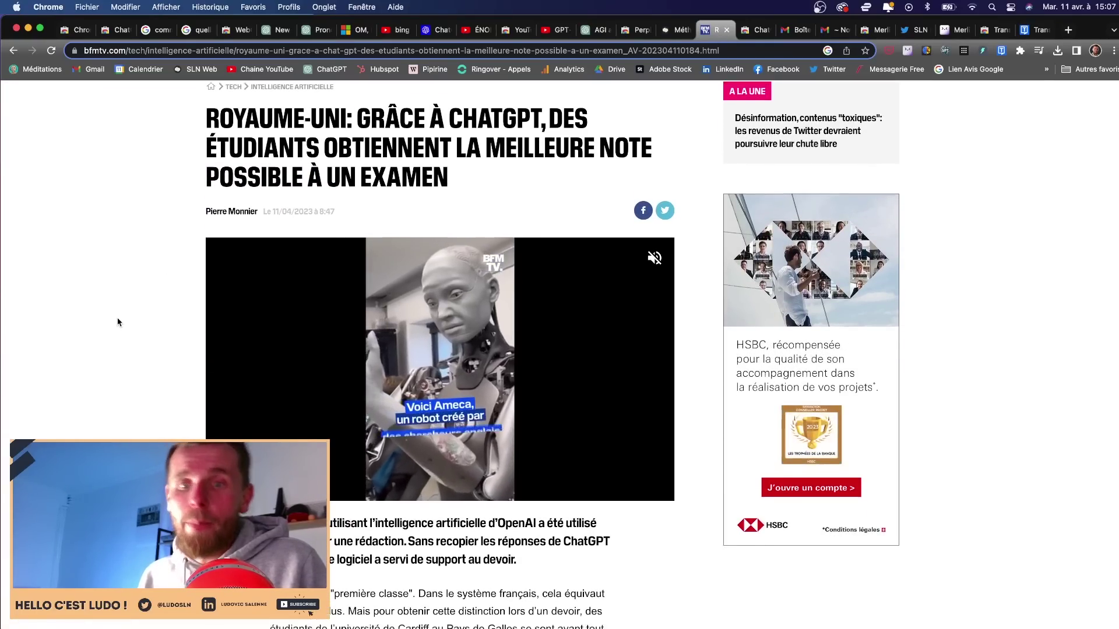
pyautogui.scroll(4, 119, 322)
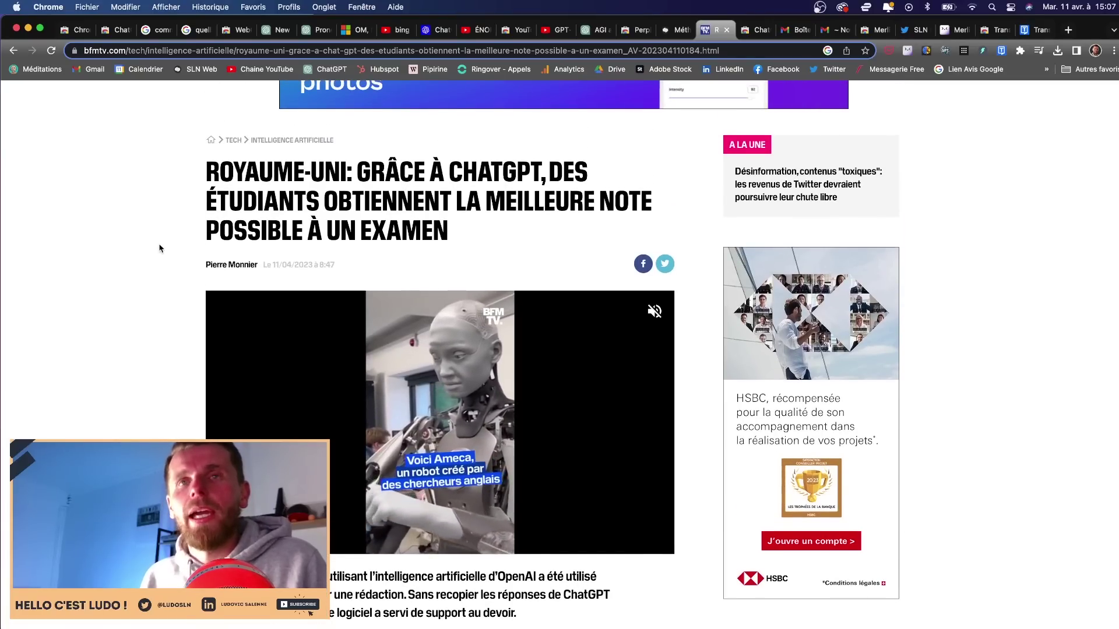
pyautogui.scroll(-1, 201, 176)
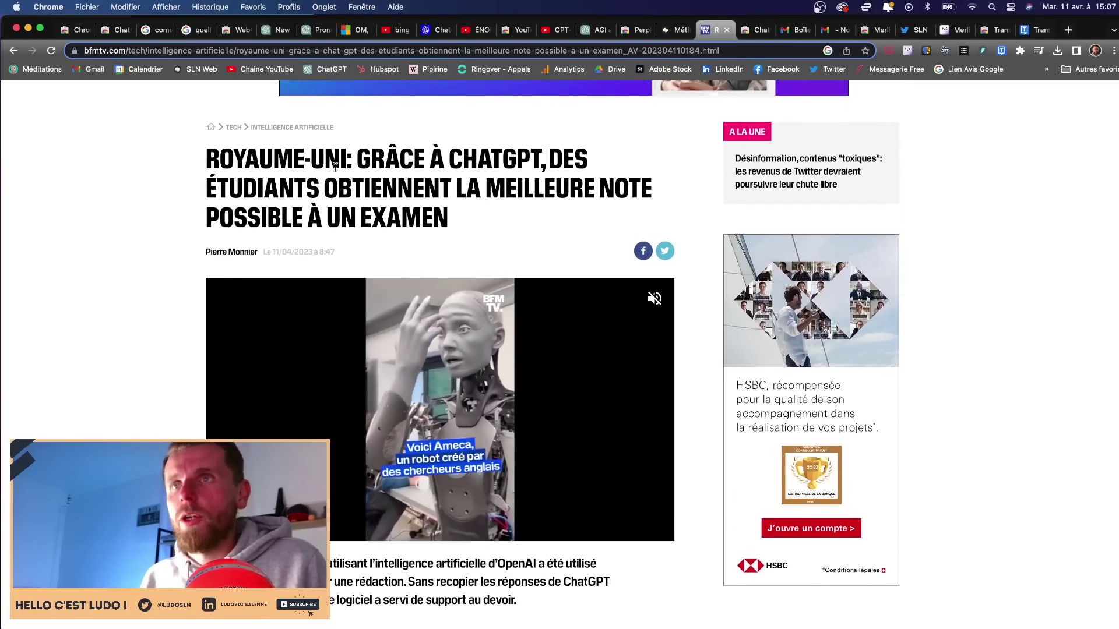
pyautogui.scroll(-1, 203, 196)
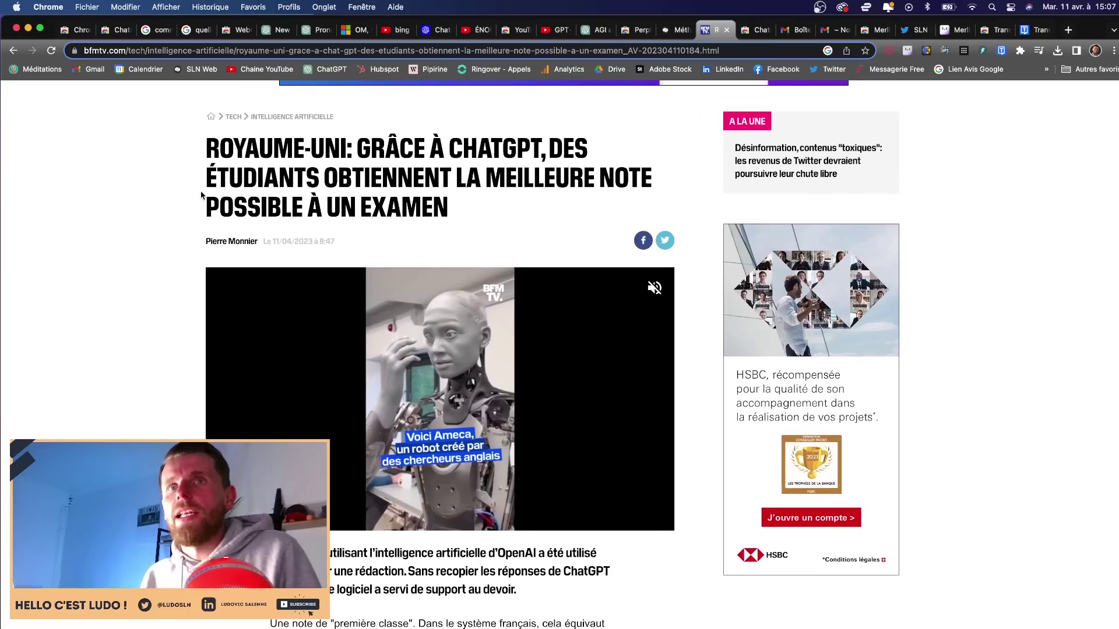
pyautogui.click(965, 51)
pyautogui.click(902, 81)
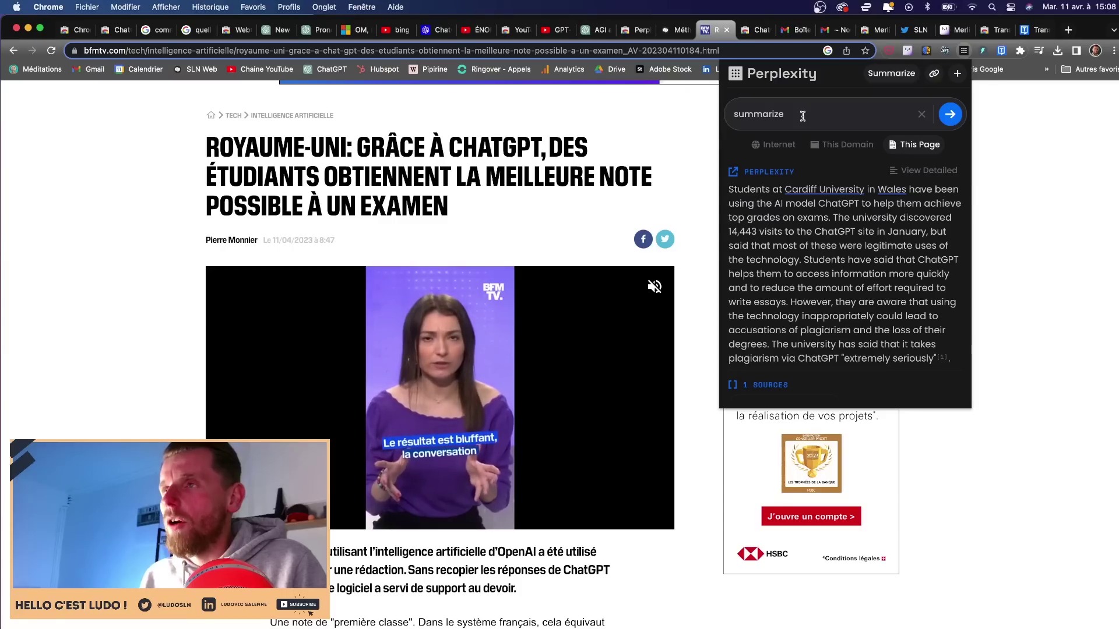
# Request "fais moi le résumé en français" from Perplexity for the BFM article and check the answer against the text.
pyautogui.moveTo(799, 125); pyautogui.dragTo(708, 108)
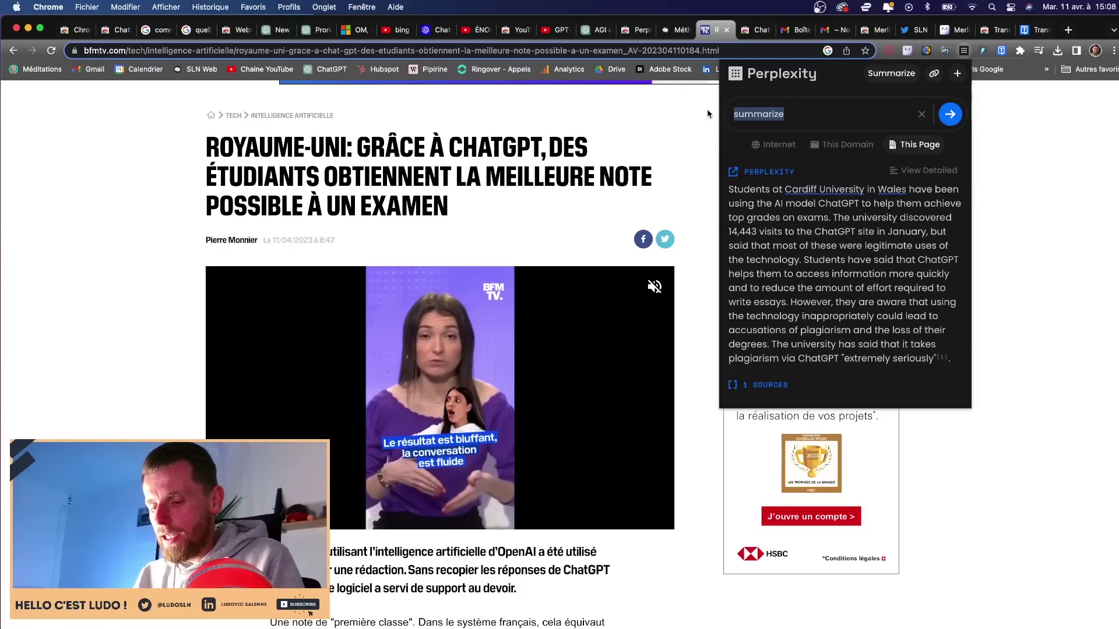
pyautogui.write('fait m')
pyautogui.write('s moi le')
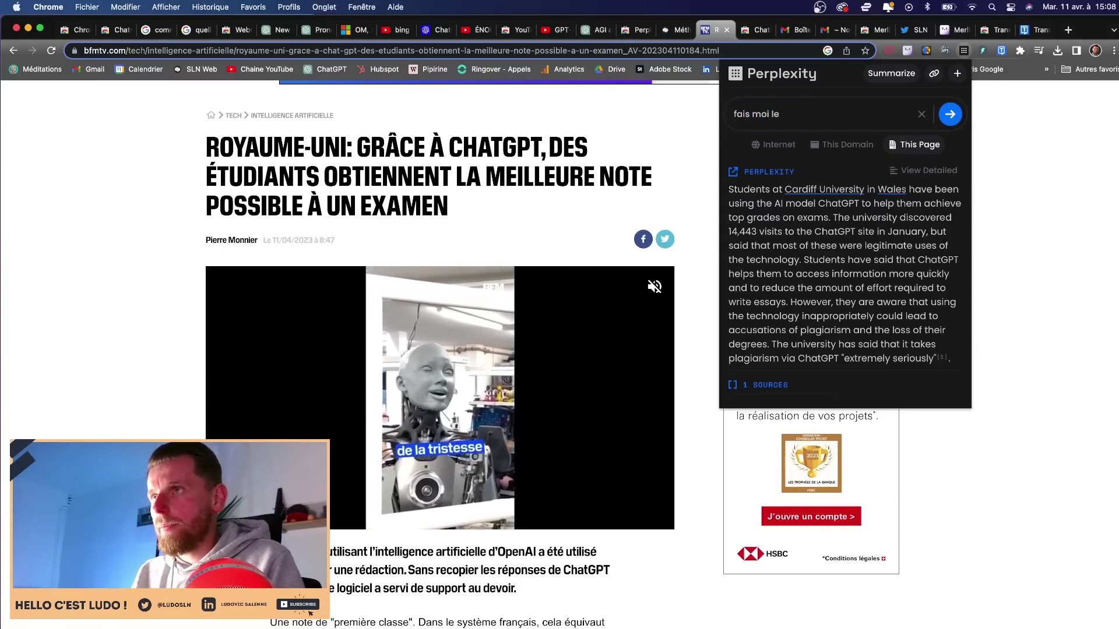
pyautogui.write('rés résumé en français')
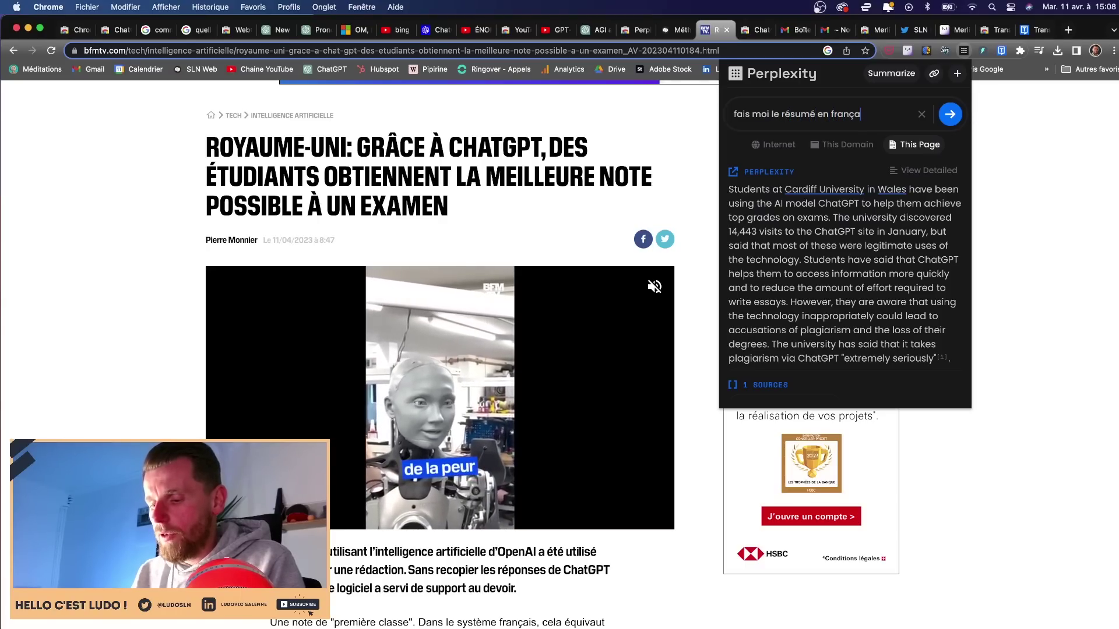
pyautogui.press('Return')
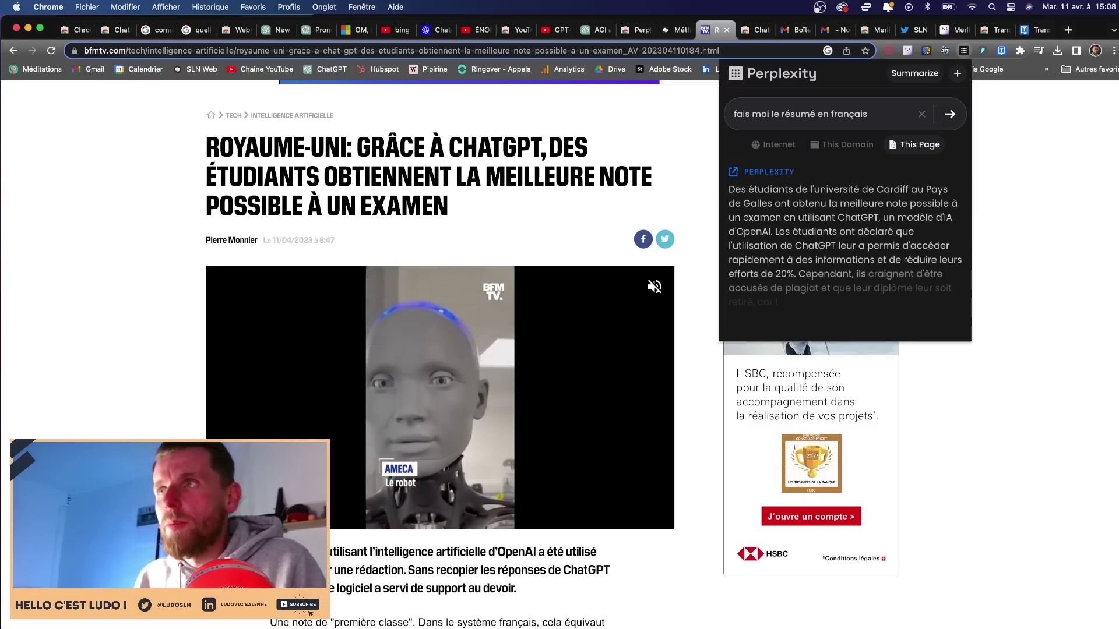
pyautogui.scroll(-3, 893, 263)
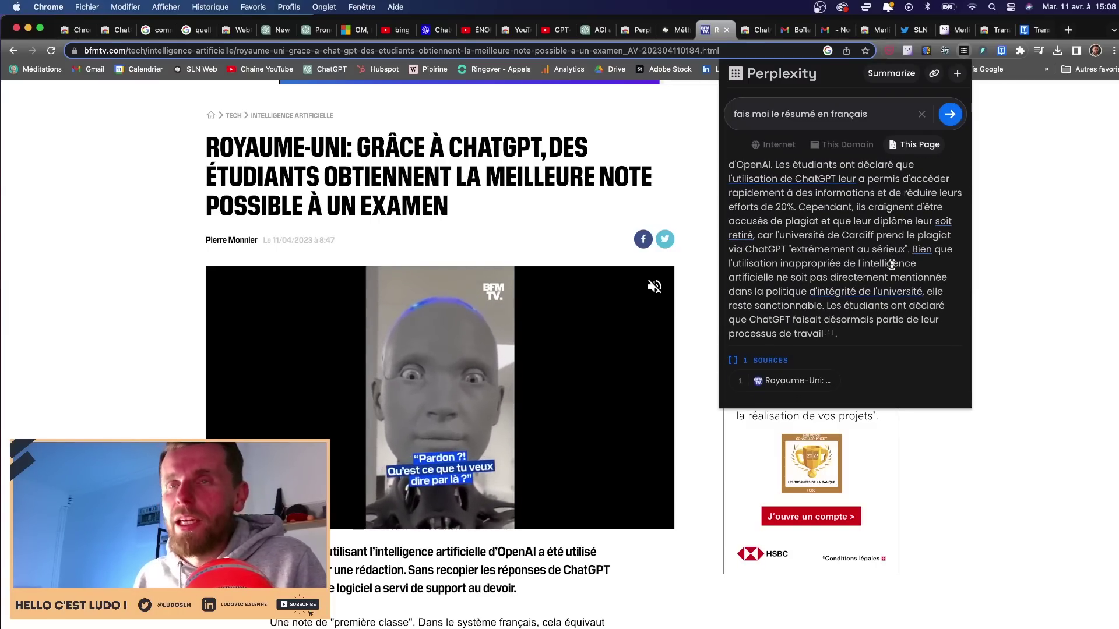
pyautogui.scroll(-15, 587, 300)
pyautogui.scroll(-5, 583, 301)
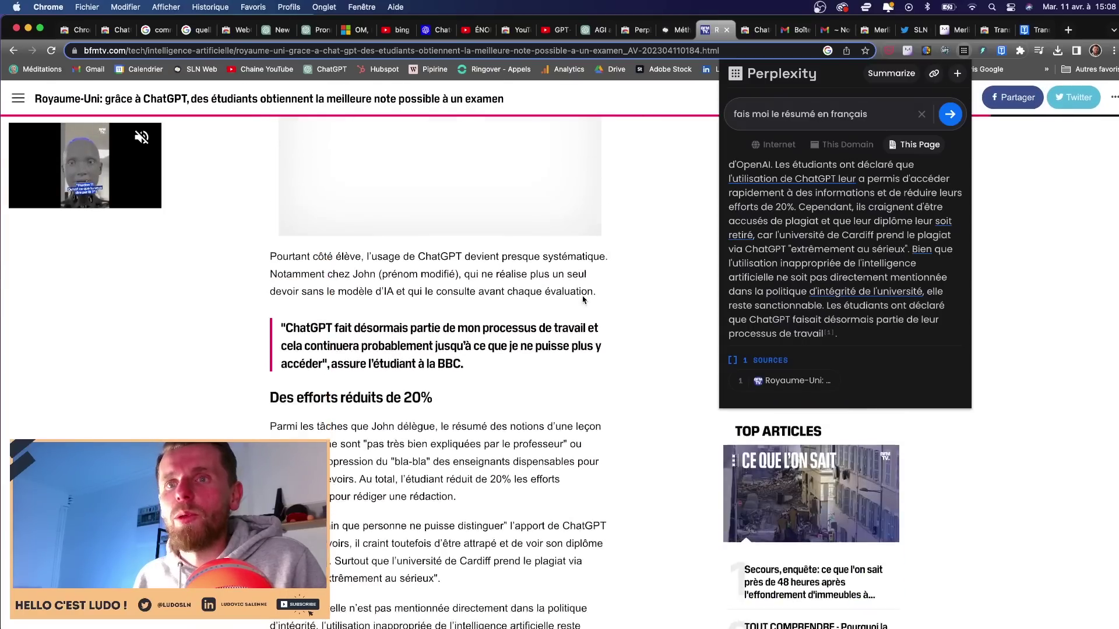
# Examine the ChatGPT Writer store page and, in Gmail's new message, the extension's video-call prompt and generated email.
pyautogui.click(756, 30)
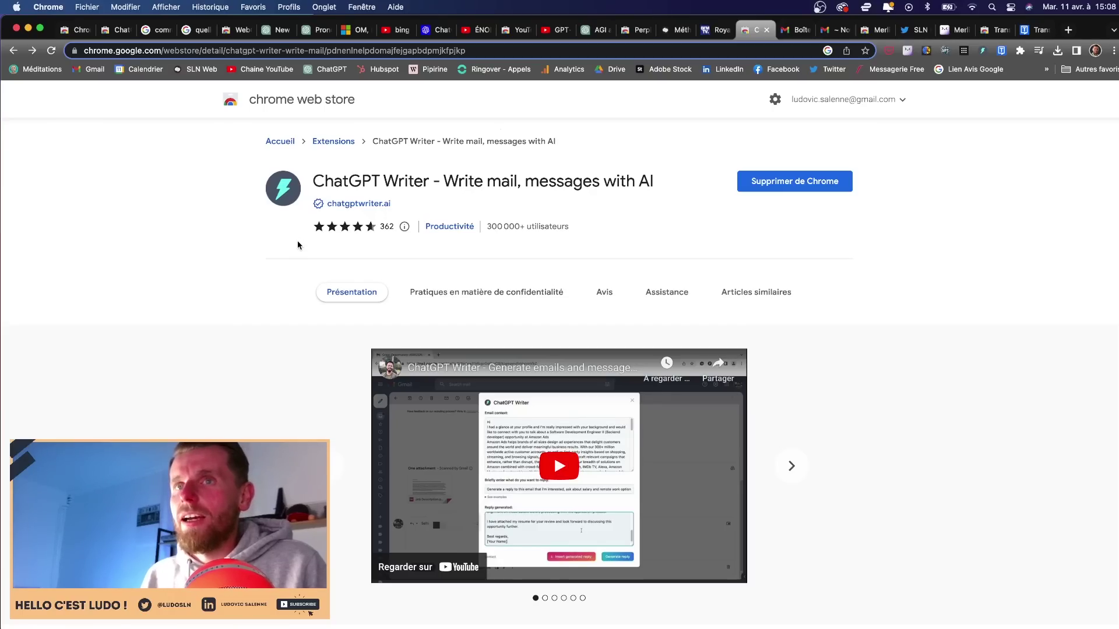
pyautogui.click(795, 30)
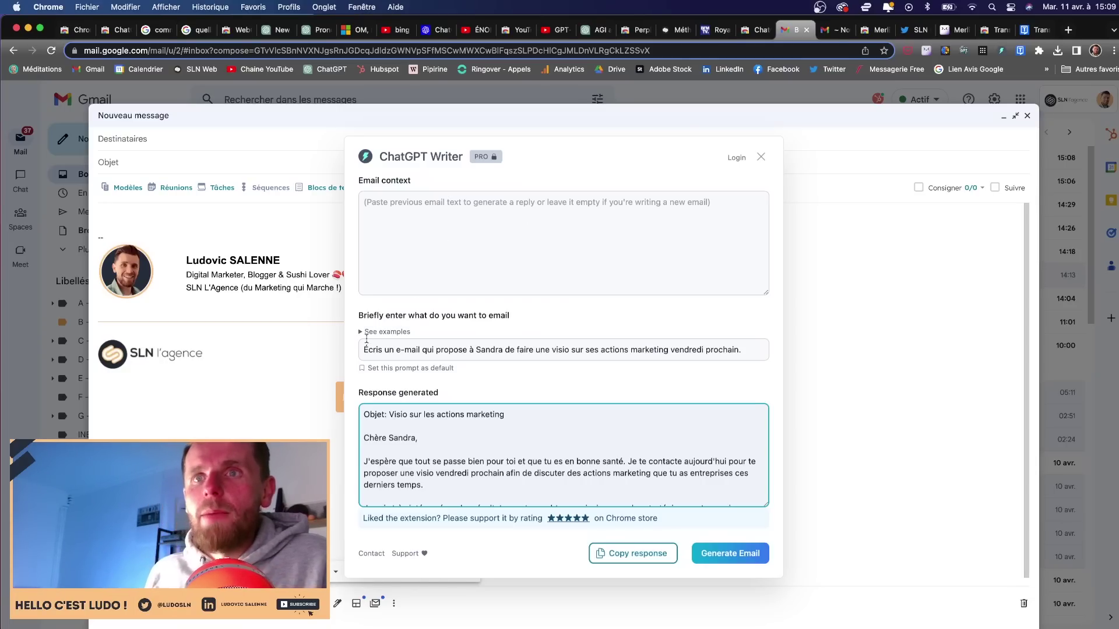
pyautogui.moveTo(361, 351); pyautogui.dragTo(758, 351)
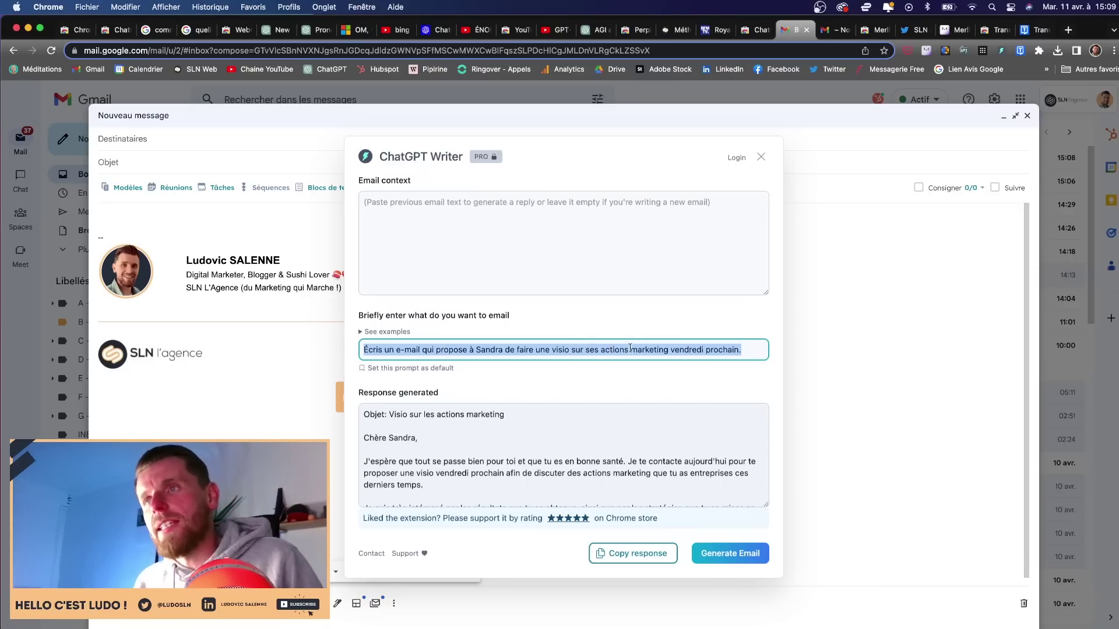
pyautogui.click(743, 350)
pyautogui.scroll(-2, 488, 445)
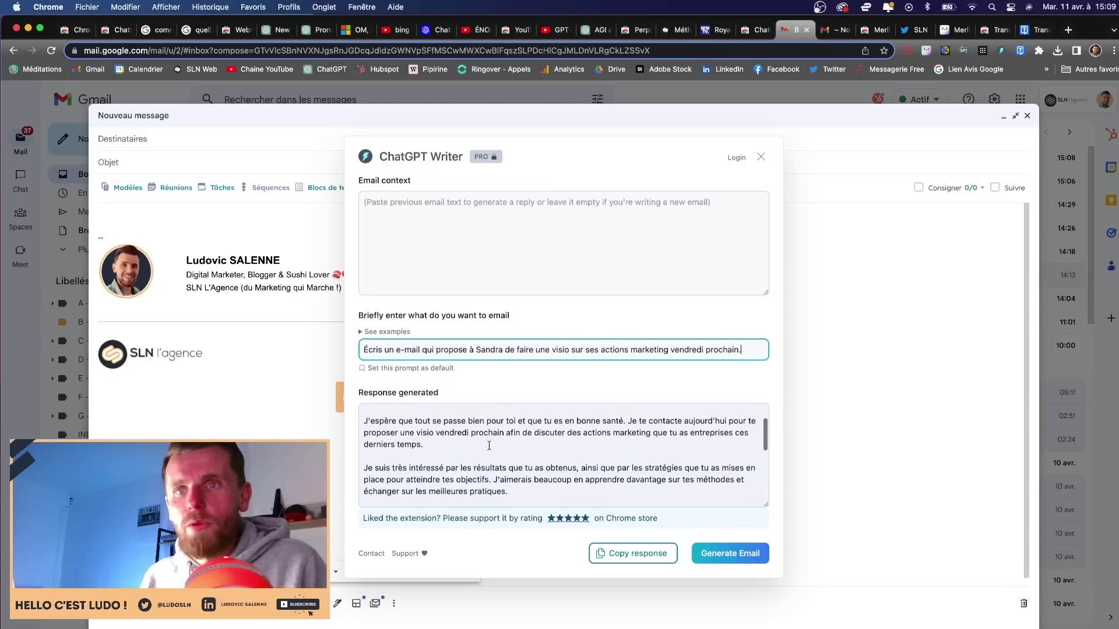
pyautogui.scroll(2, 495, 431)
pyautogui.moveTo(512, 416); pyautogui.dragTo(411, 416)
pyautogui.scroll(-1, 482, 441)
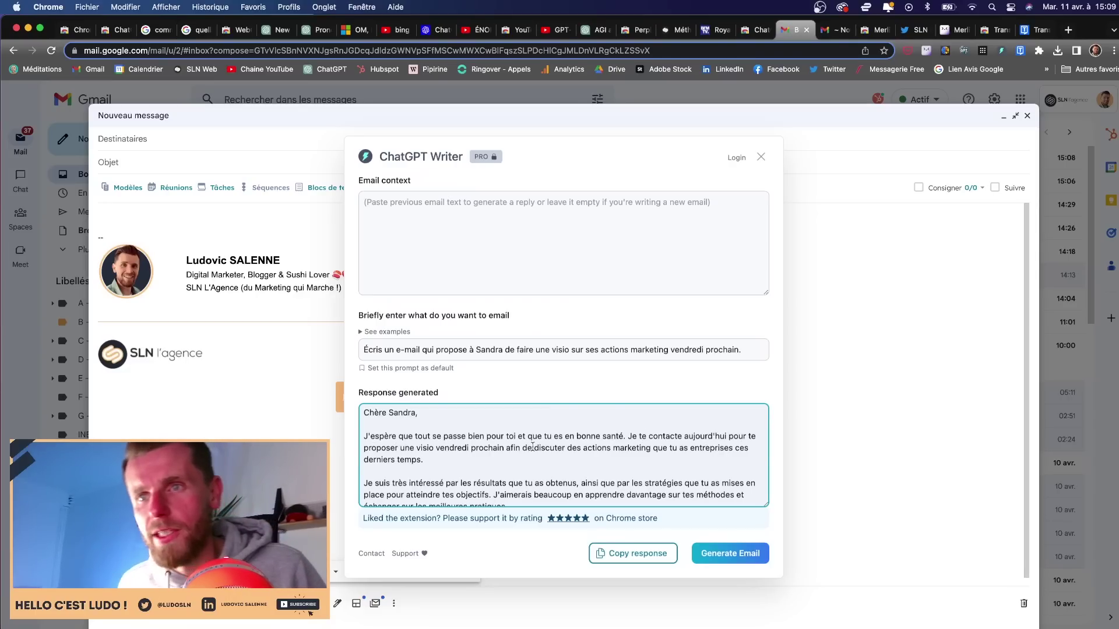
pyautogui.scroll(-5, 546, 434)
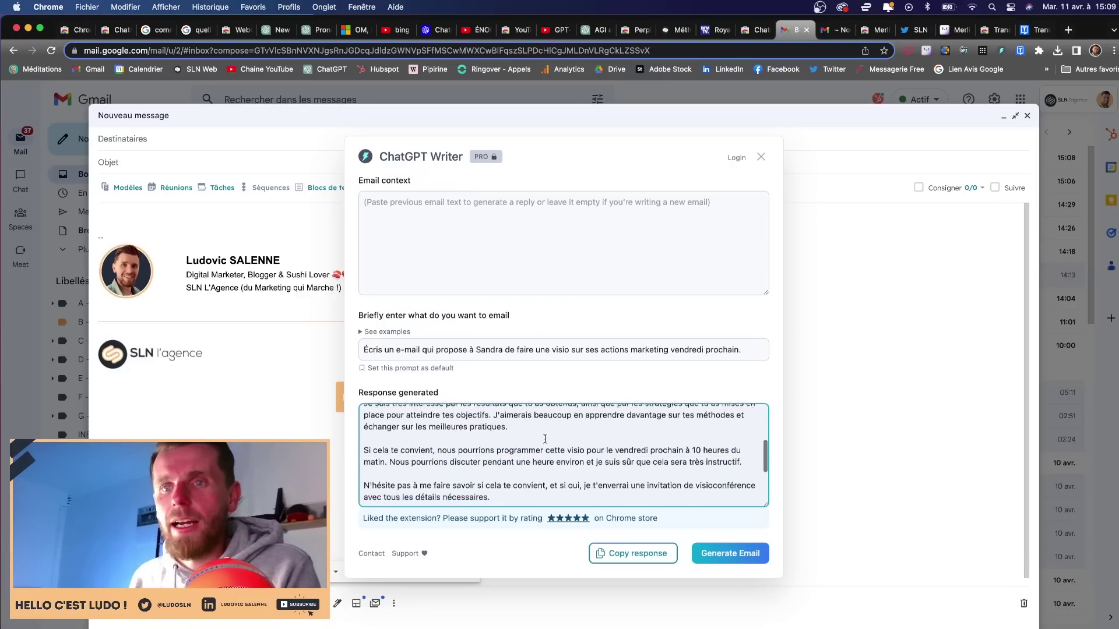
# Copy ChatGPT Writer's generated video-call email and paste it into the body of the new Gmail message.
pyautogui.moveTo(431, 495); pyautogui.dragTo(361, 395)
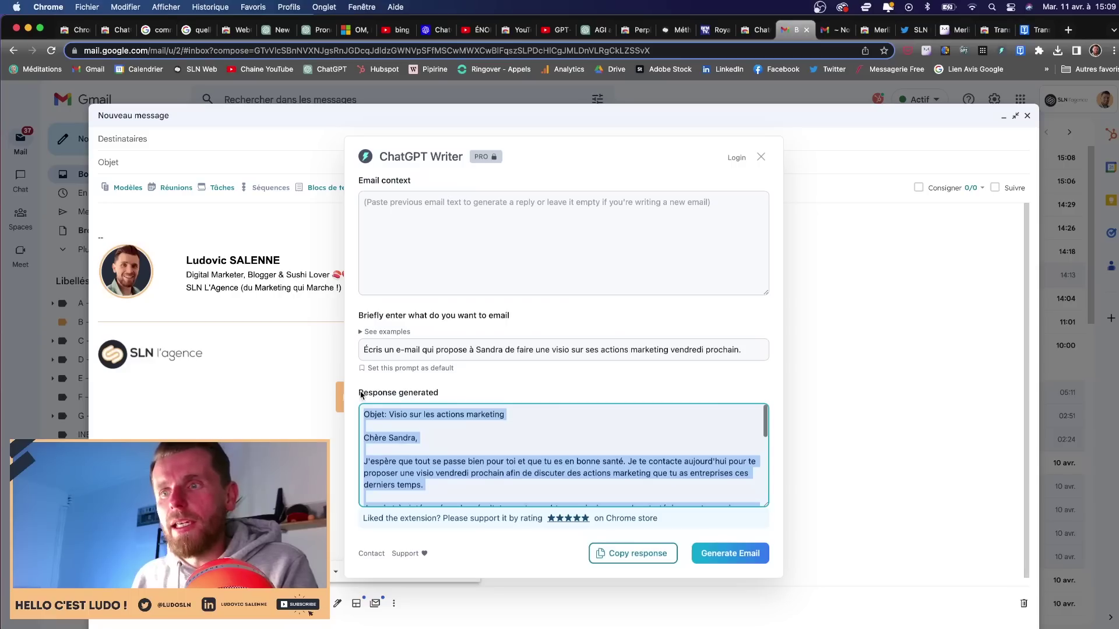
pyautogui.click(624, 560)
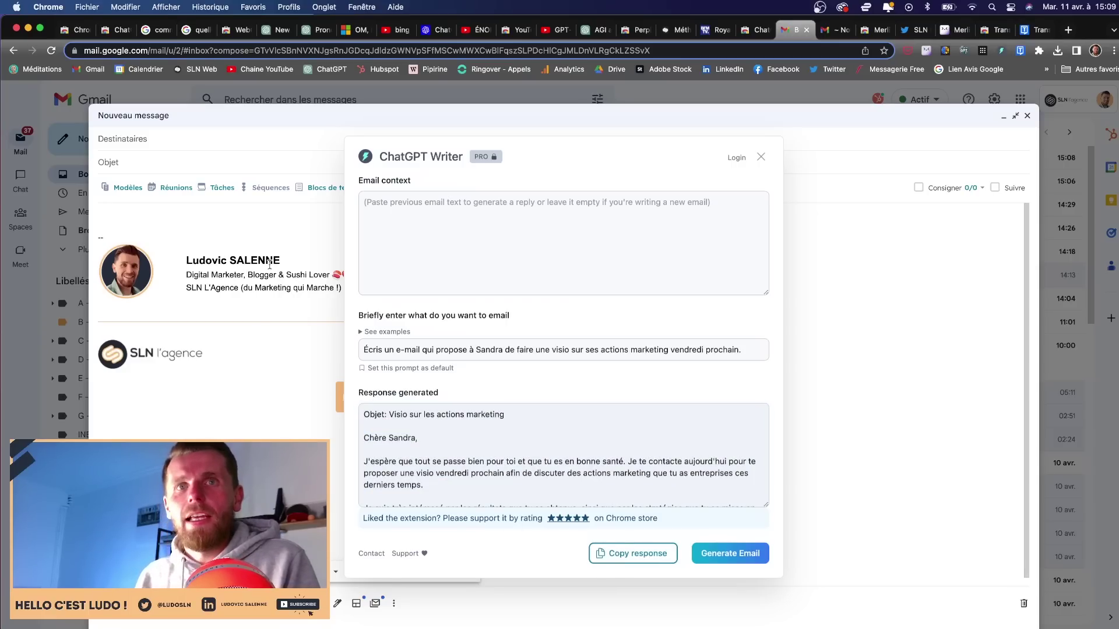
pyautogui.click(205, 219)
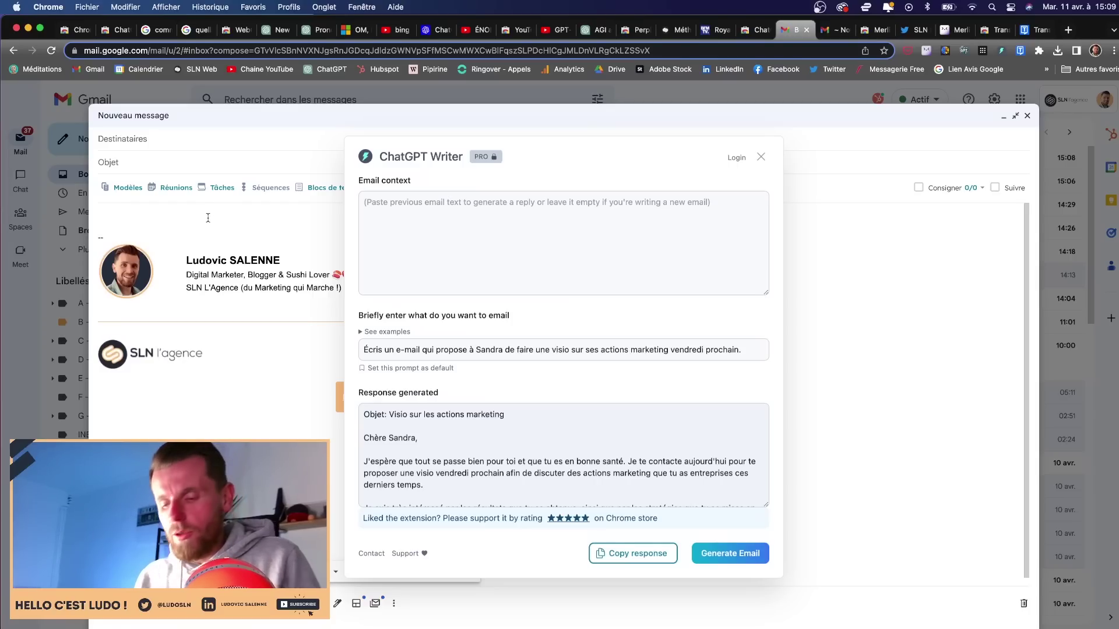
pyautogui.press('super+v')
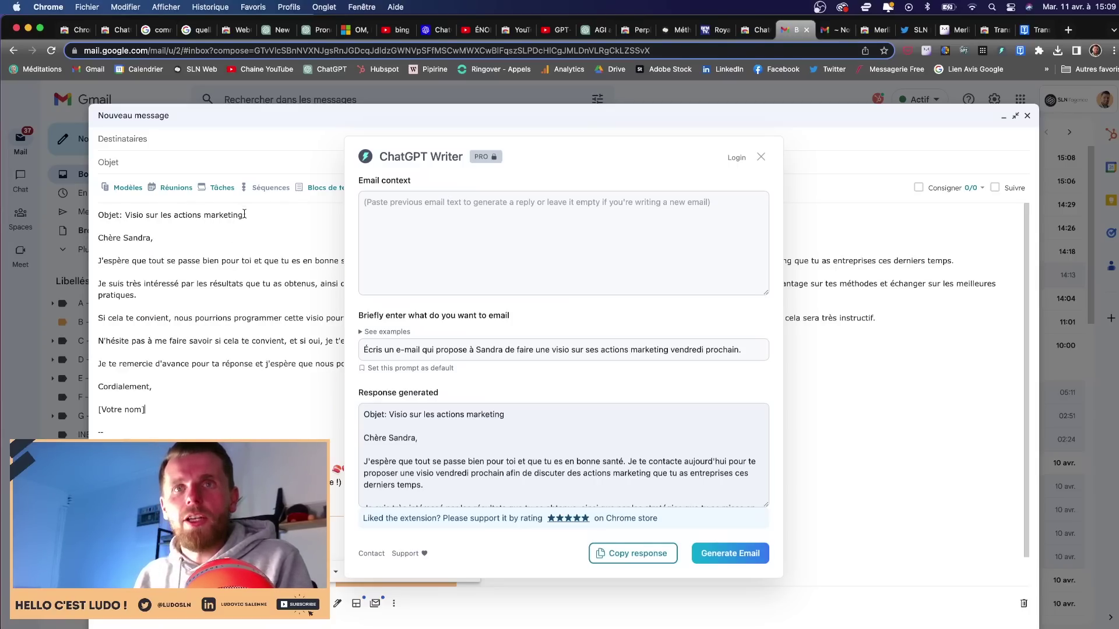
# Delete the "Objet: Visio sur les actions marketing" line and the blank line beneath it from the message body.
pyautogui.moveTo(244, 214); pyautogui.dragTo(91, 218)
pyautogui.press('BackSpace')
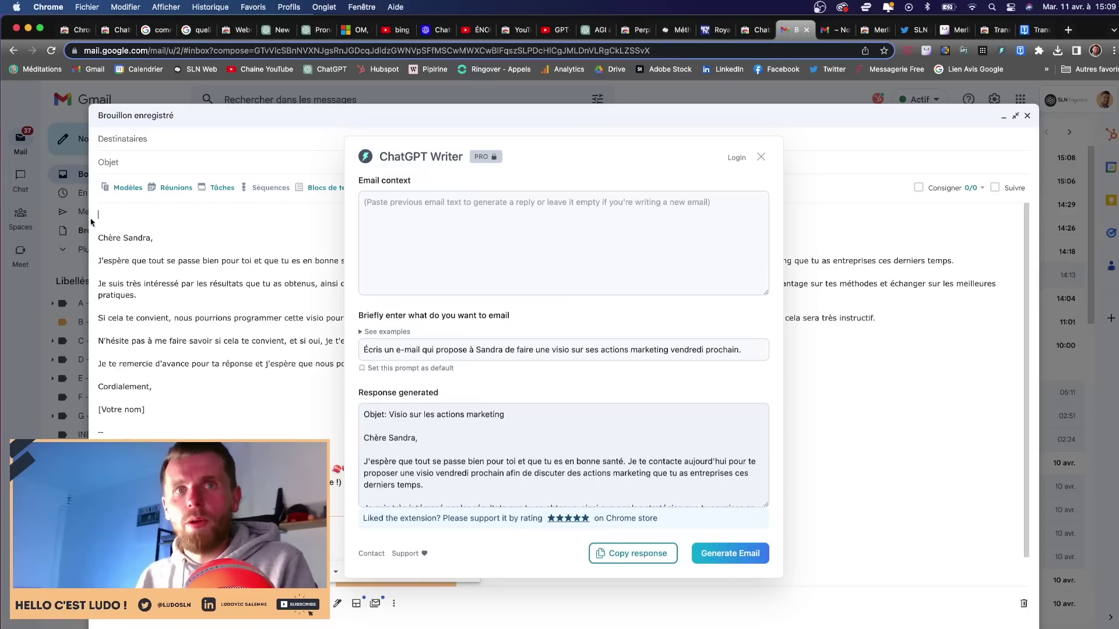
pyautogui.press('Delete')
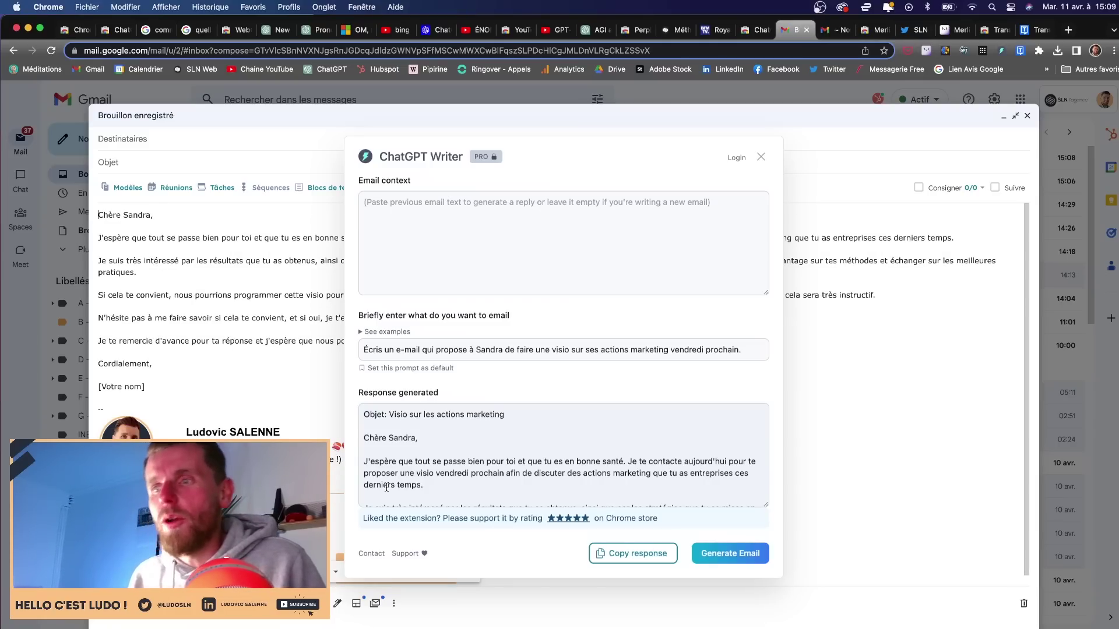
# Examine the Nespresso email's ChatGPT Writer window, reading the context, the refusal-with-coffee-joke prompt and the generated reply through to its signature.
pyautogui.click(837, 32)
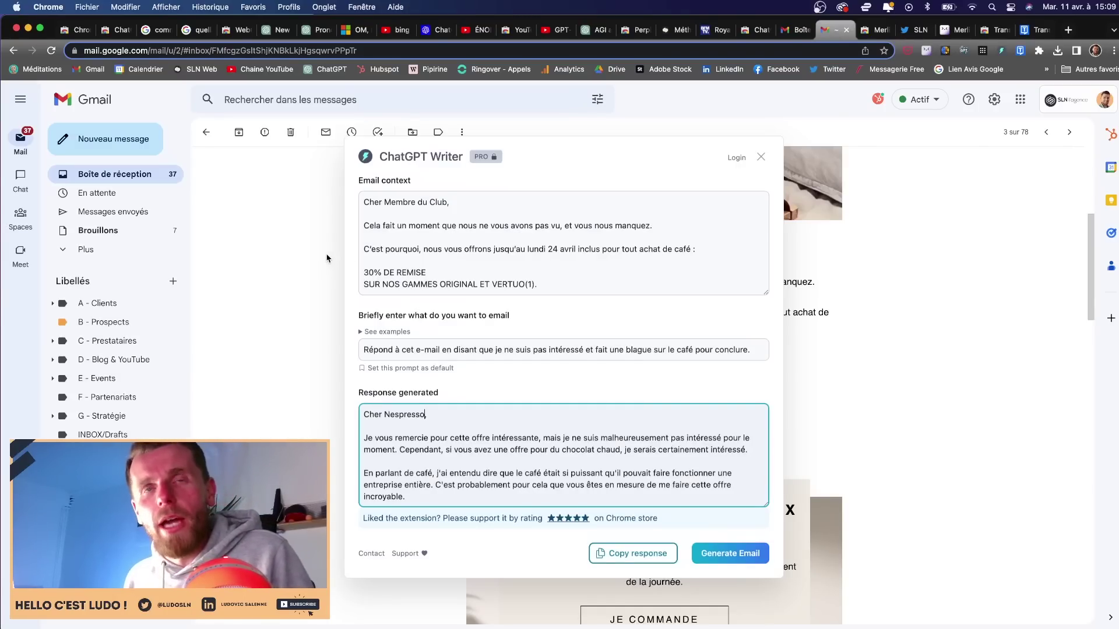
pyautogui.click(922, 269)
pyautogui.press('super+a')
pyautogui.moveTo(921, 266); pyautogui.dragTo(658, 166)
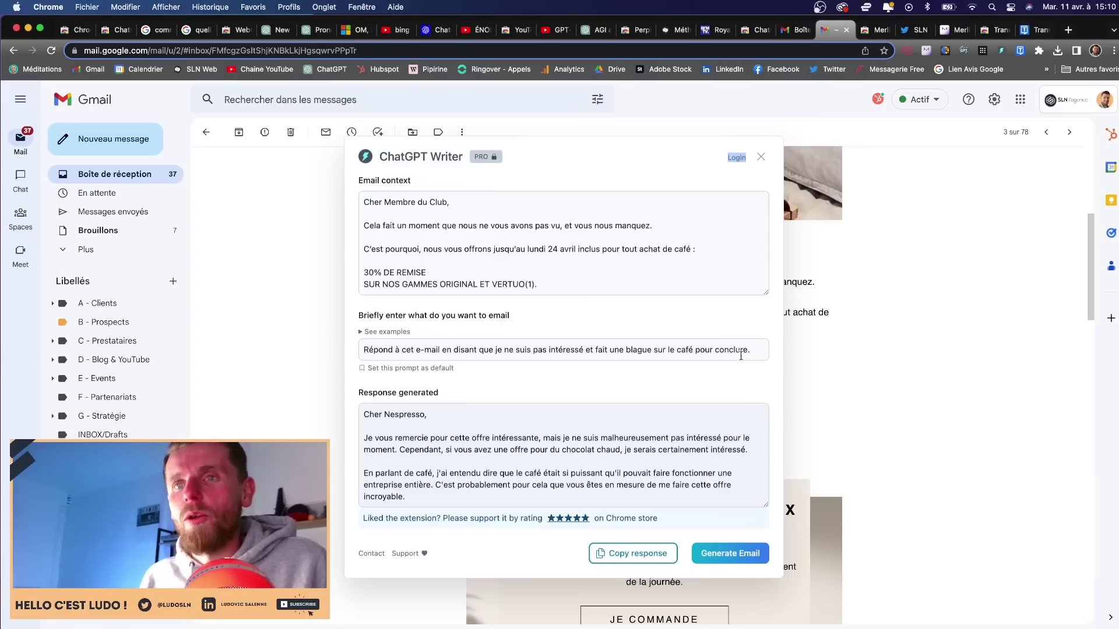
pyautogui.scroll(-1, 487, 466)
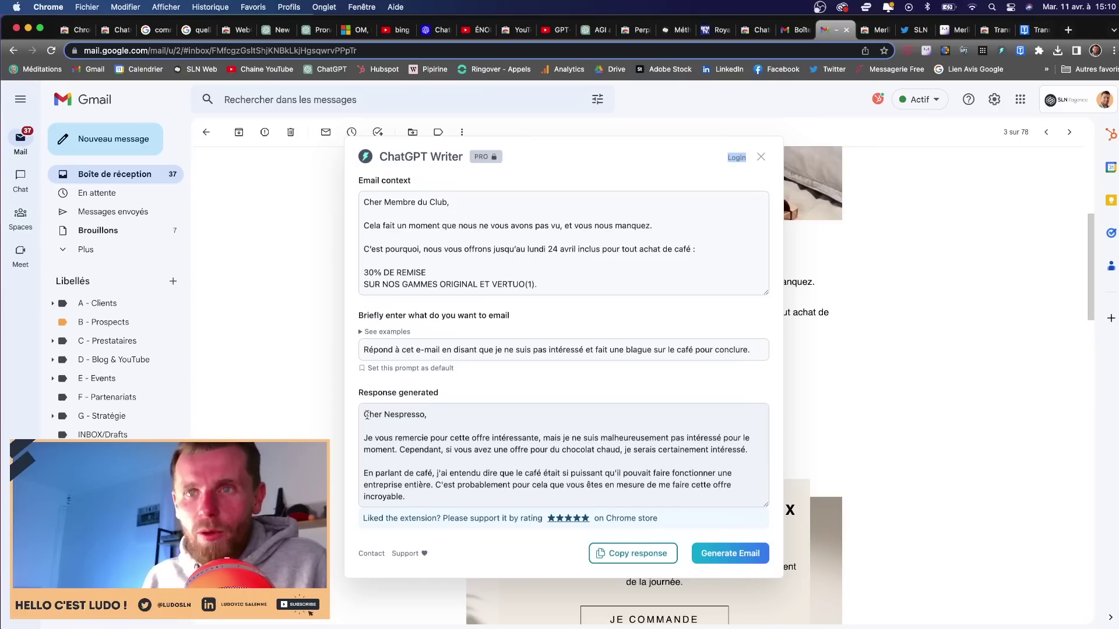
pyautogui.moveTo(364, 415); pyautogui.dragTo(751, 450)
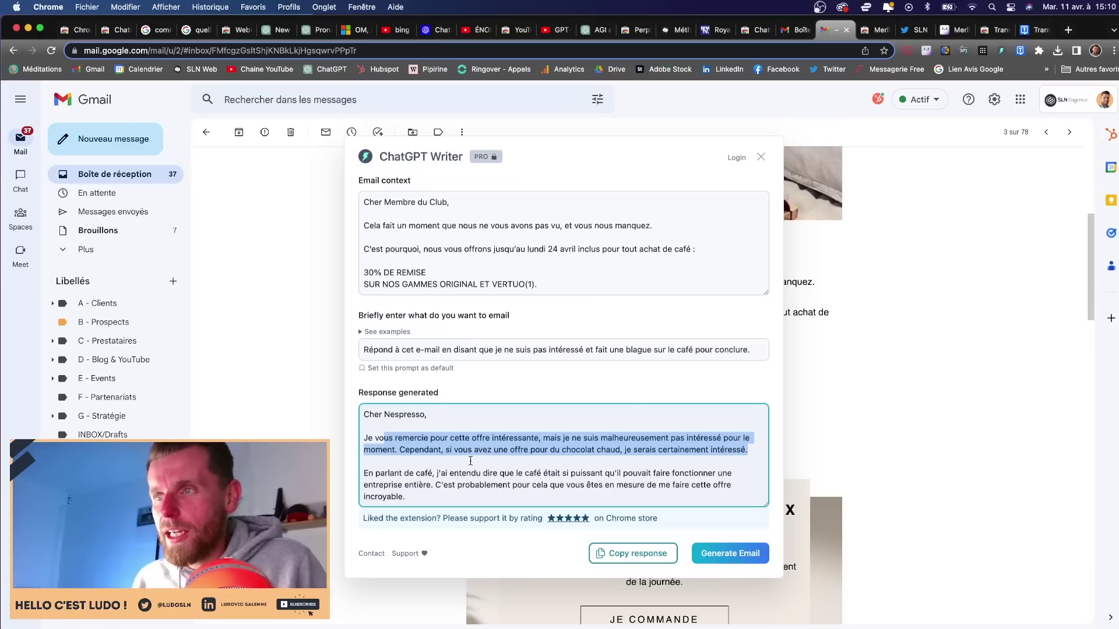
pyautogui.click(401, 470)
pyautogui.scroll(-2, 401, 470)
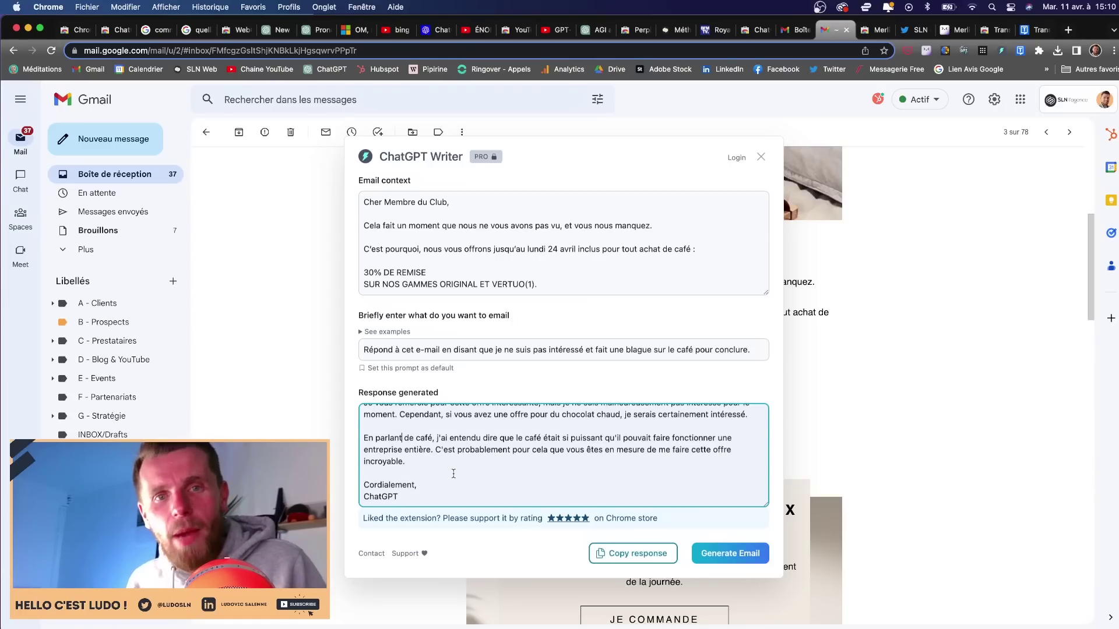
pyautogui.scroll(2, 460, 443)
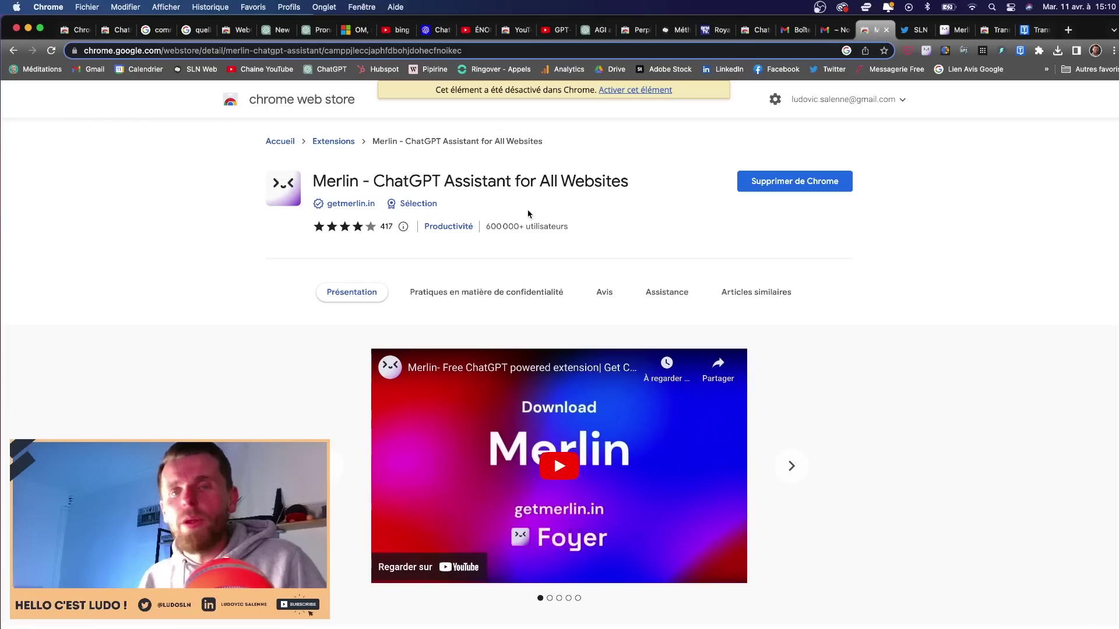
# Copy Merlin's suggested thank-you text for the SLN L'Agence tweet and paste it as a reply to that tweet on Twitter.
pyautogui.click(916, 34)
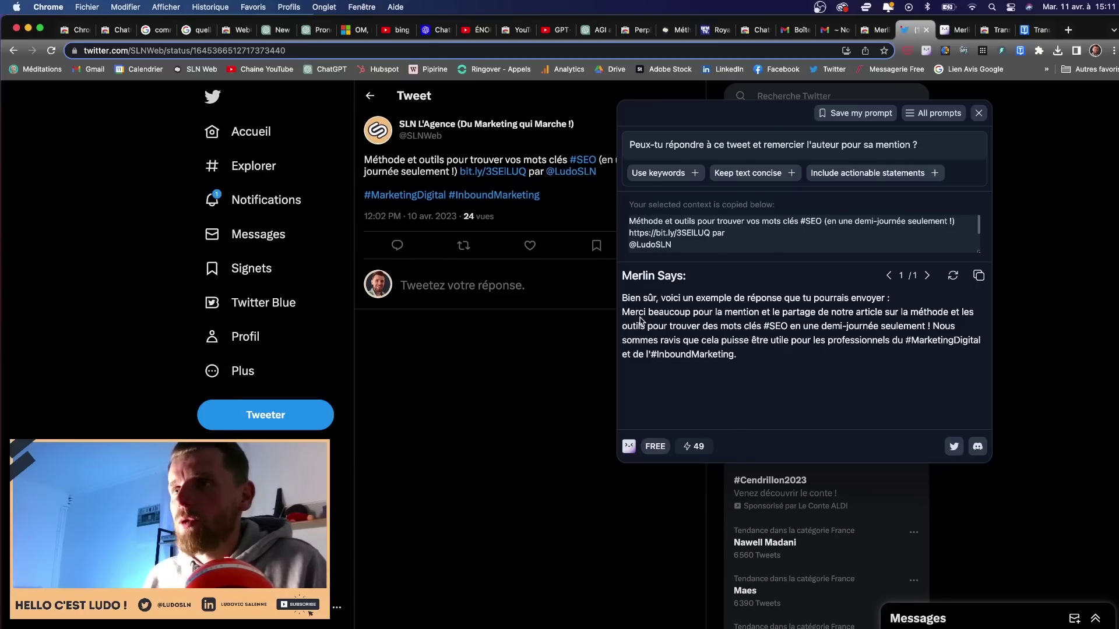
pyautogui.moveTo(621, 312); pyautogui.dragTo(766, 355)
pyautogui.press('super+c')
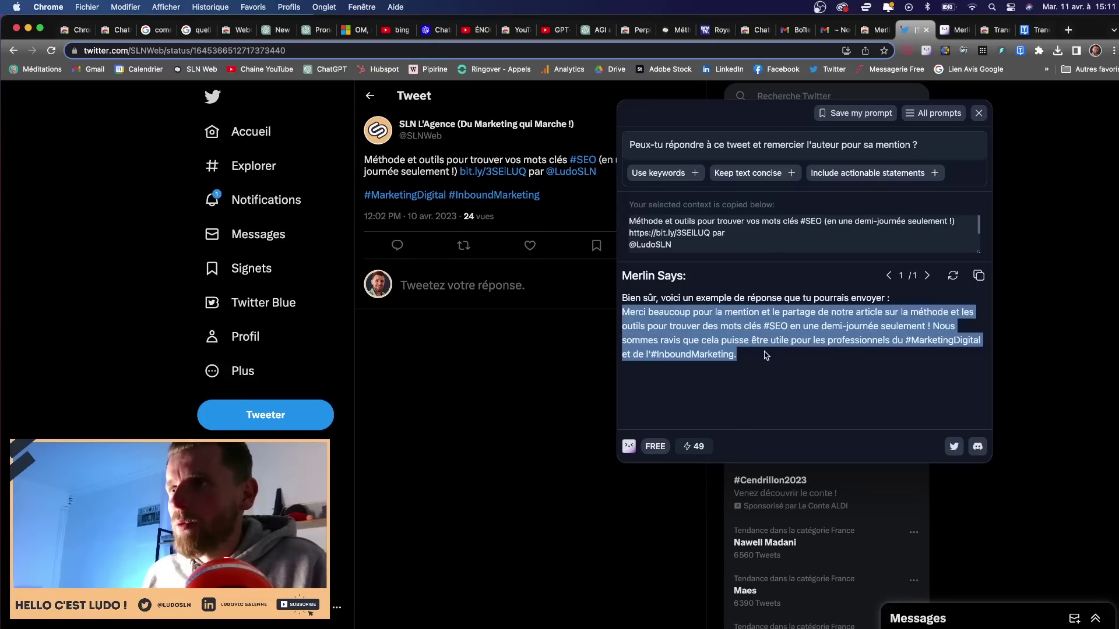
pyautogui.click(469, 355)
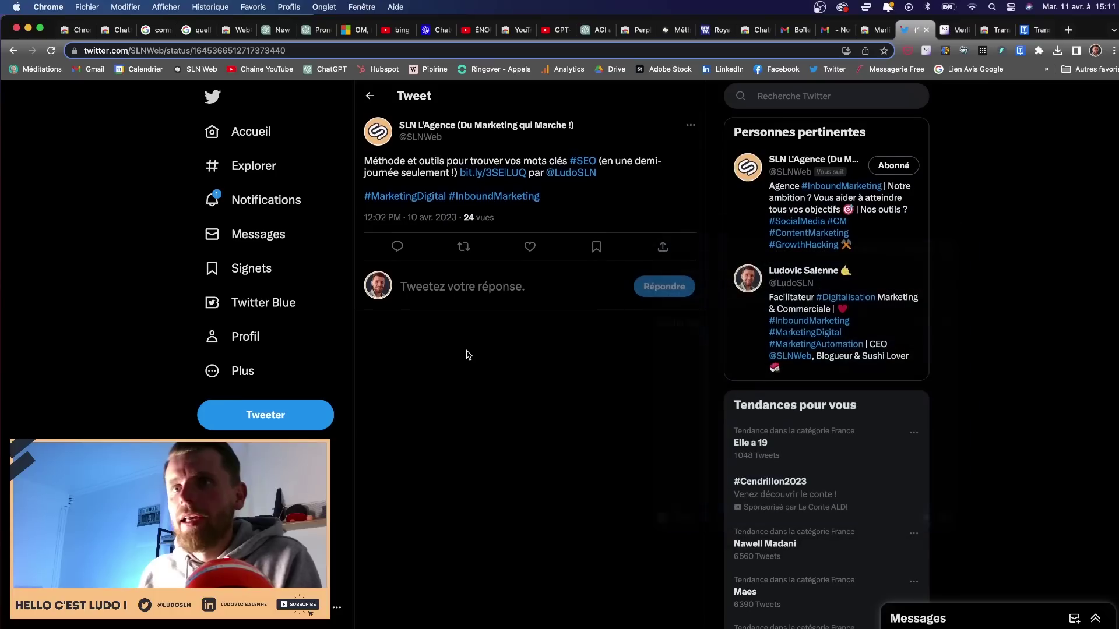
pyautogui.click(409, 280)
pyautogui.press('super+v')
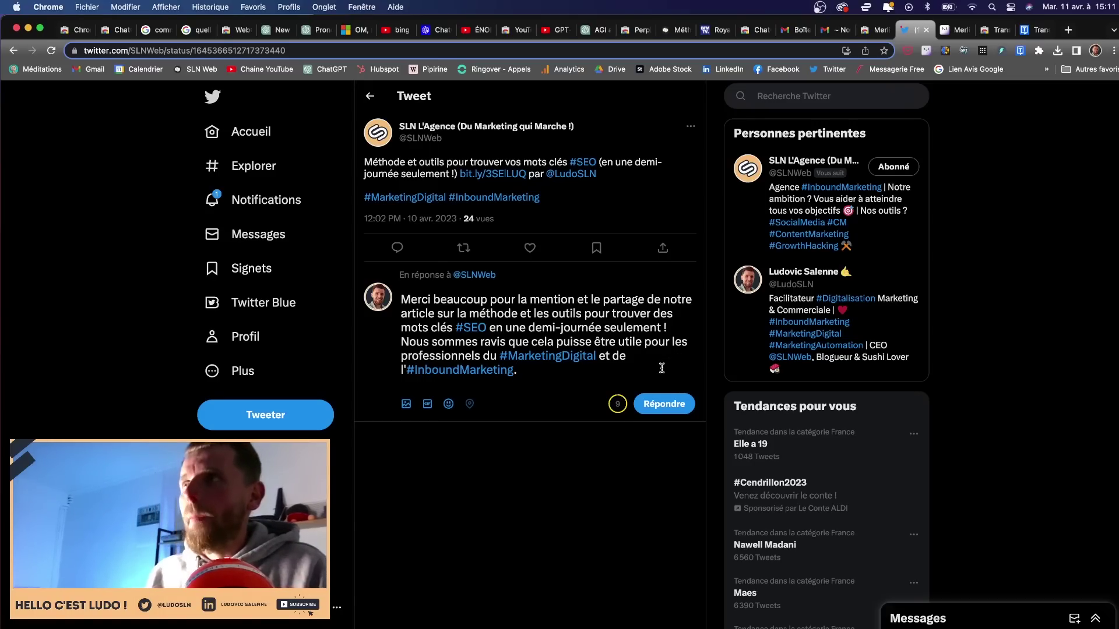
pyautogui.scroll(-1, 963, 143)
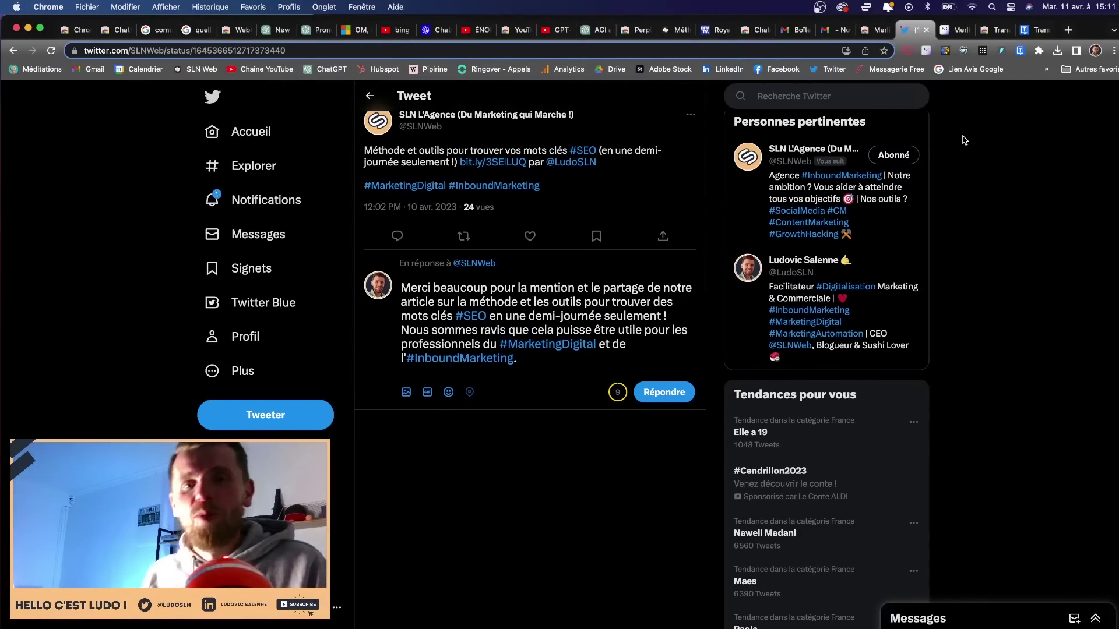
# View Transkriptor's store page and meeting recorder, look through the Chrome tabs offered for audio sharing, and cancel the sharing.
pyautogui.click(994, 32)
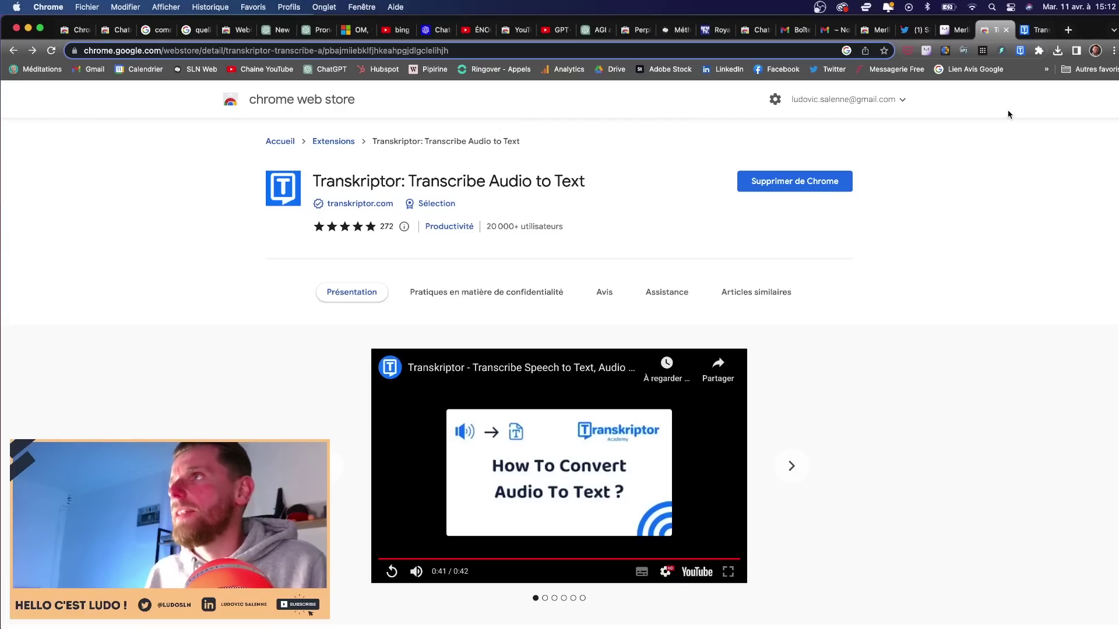
pyautogui.click(1026, 33)
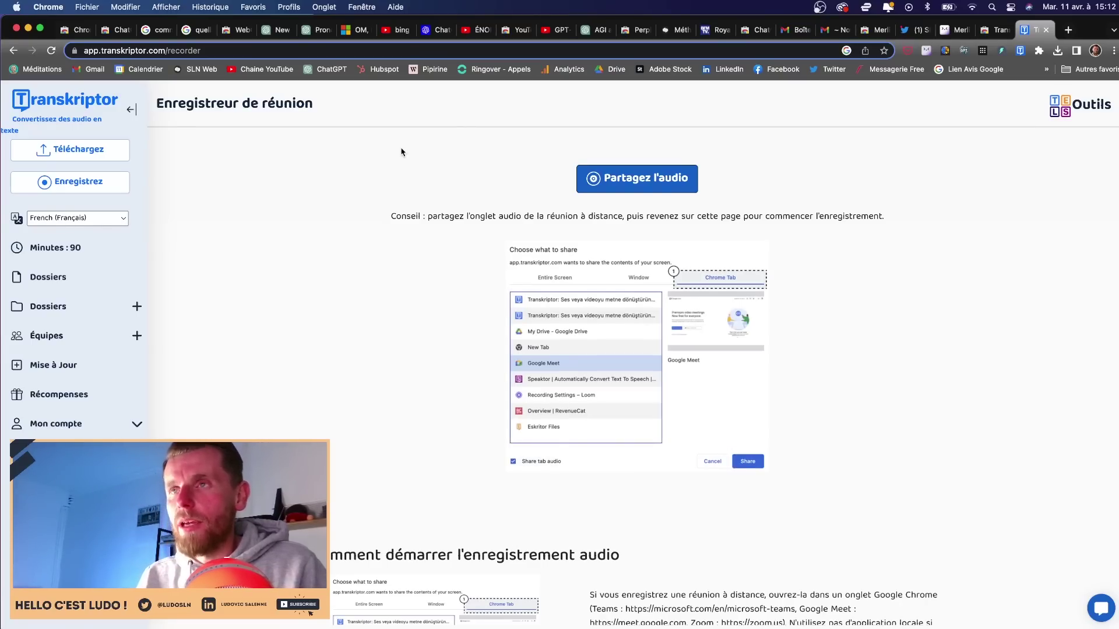
pyautogui.click(588, 185)
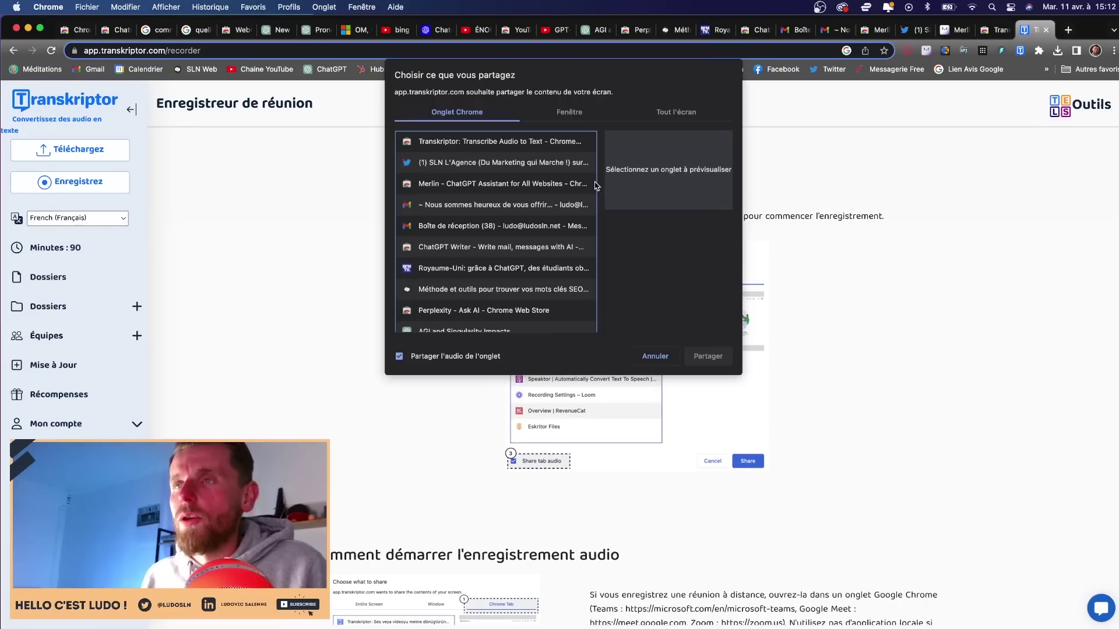
pyautogui.scroll(-3, 507, 225)
pyautogui.scroll(3, 533, 245)
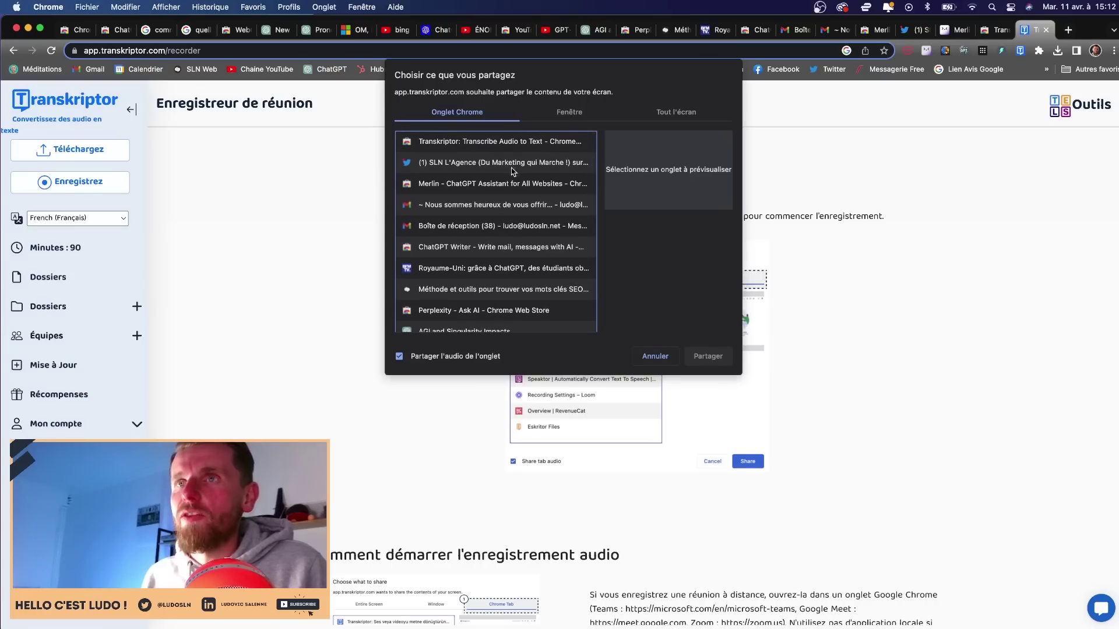
pyautogui.click(655, 356)
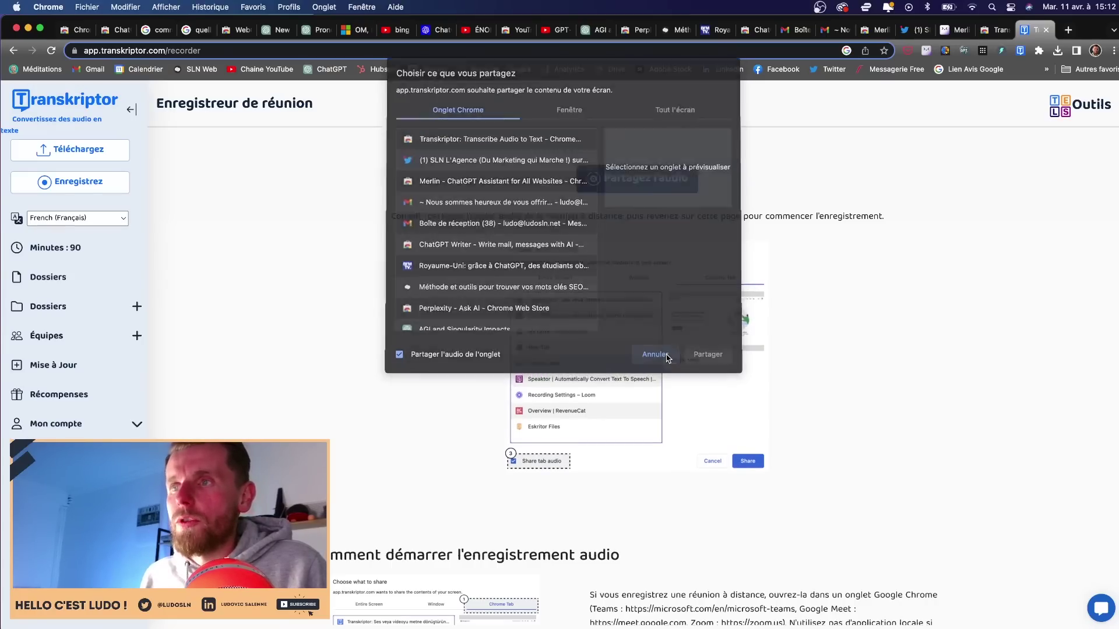